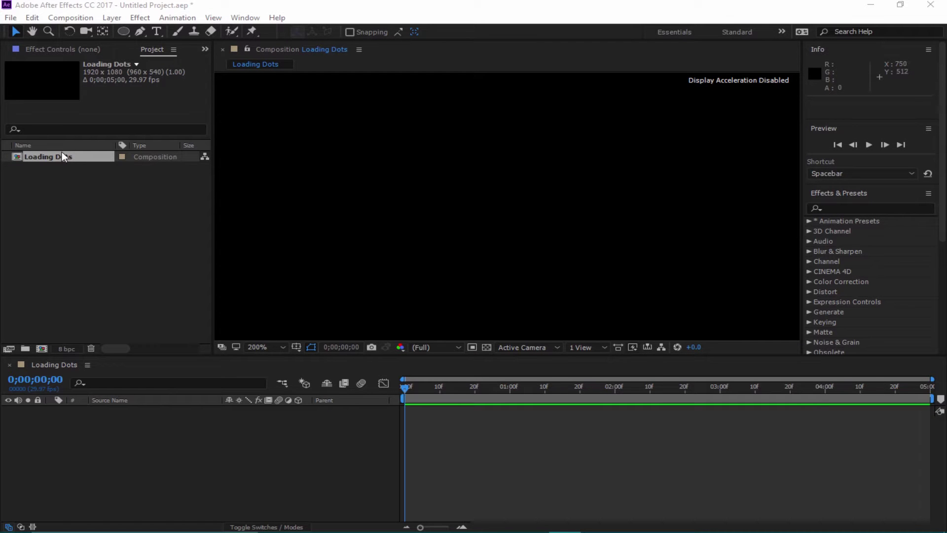
Draw a small light-blue circle near the middle of the comp, creating Shape Layer 1.
click(124, 34)
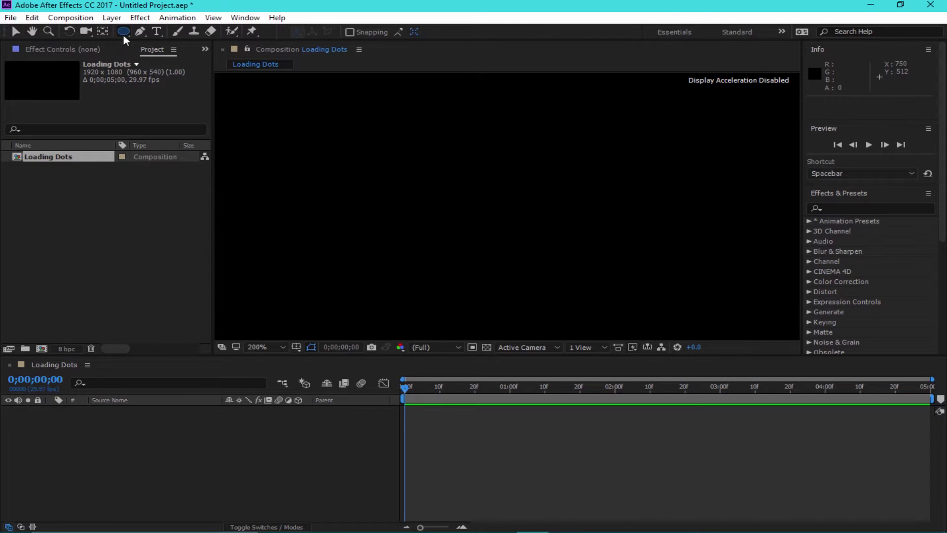
drag(483, 185, 502, 199)
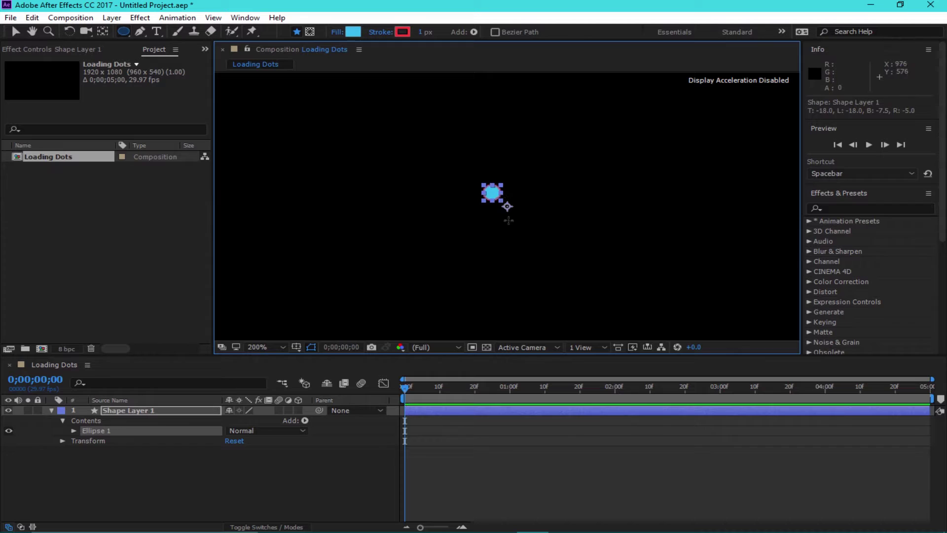
click(15, 33)
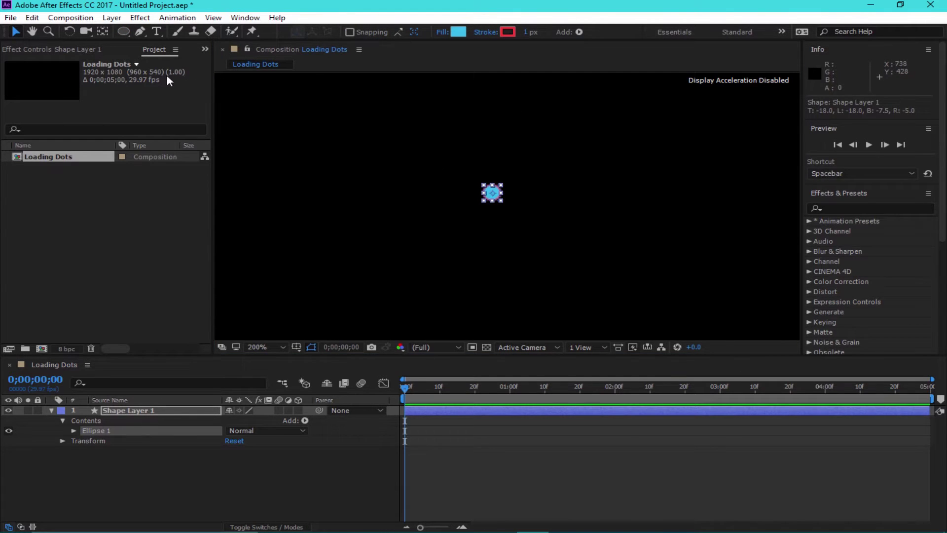
Use the Align panel to centre Shape Layer 1 horizontally and vertically in Loading Dots.
click(246, 17)
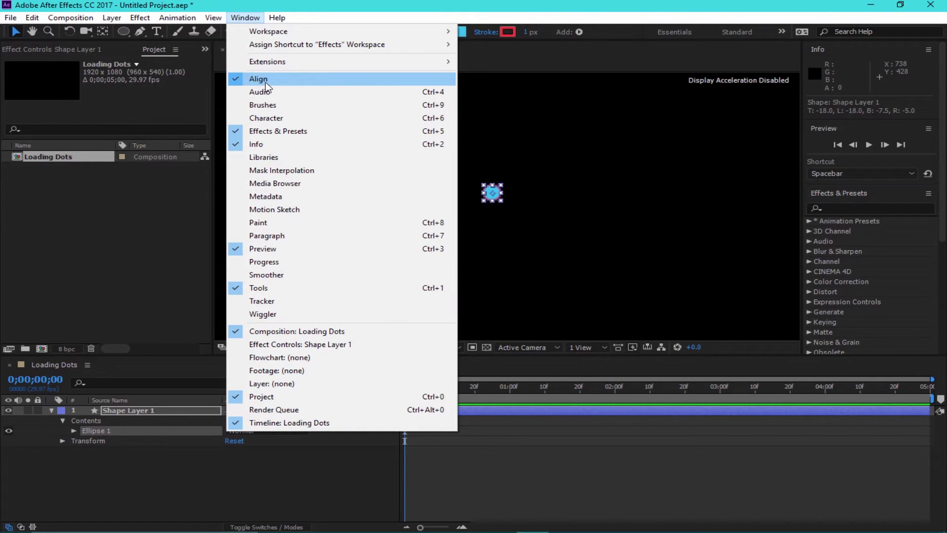
click(232, 80)
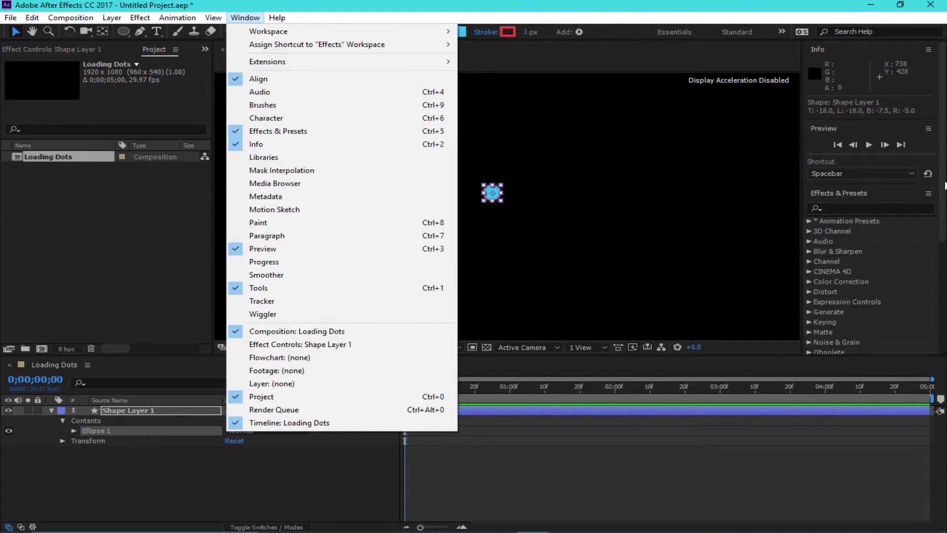
click(838, 315)
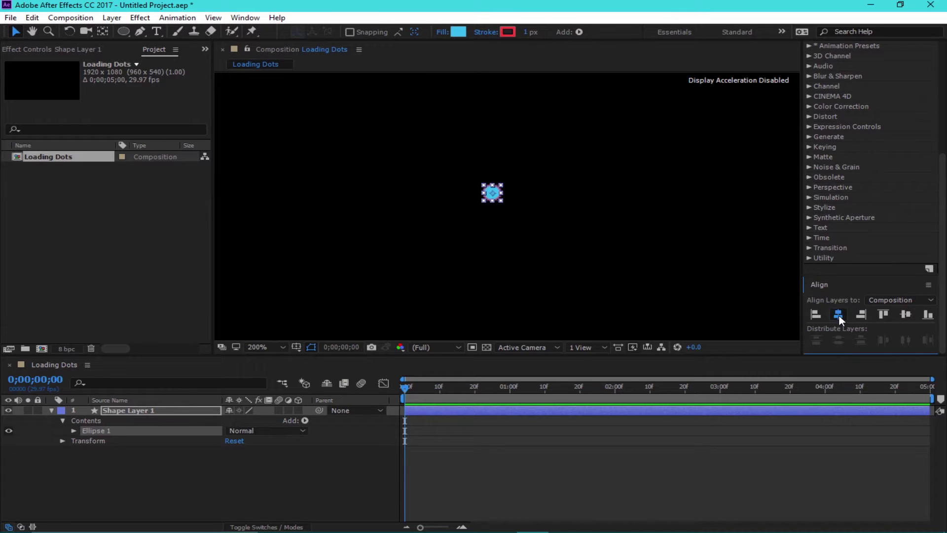
click(906, 315)
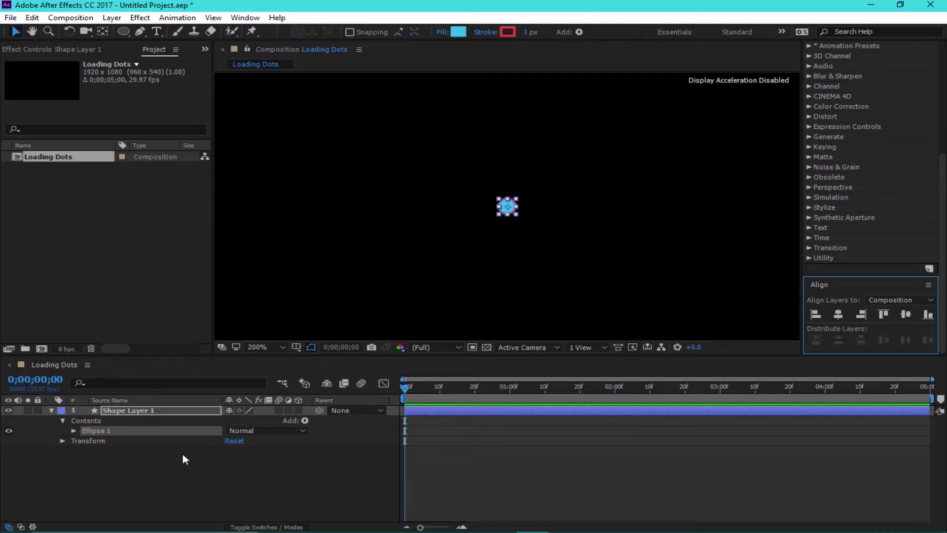
click(116, 414)
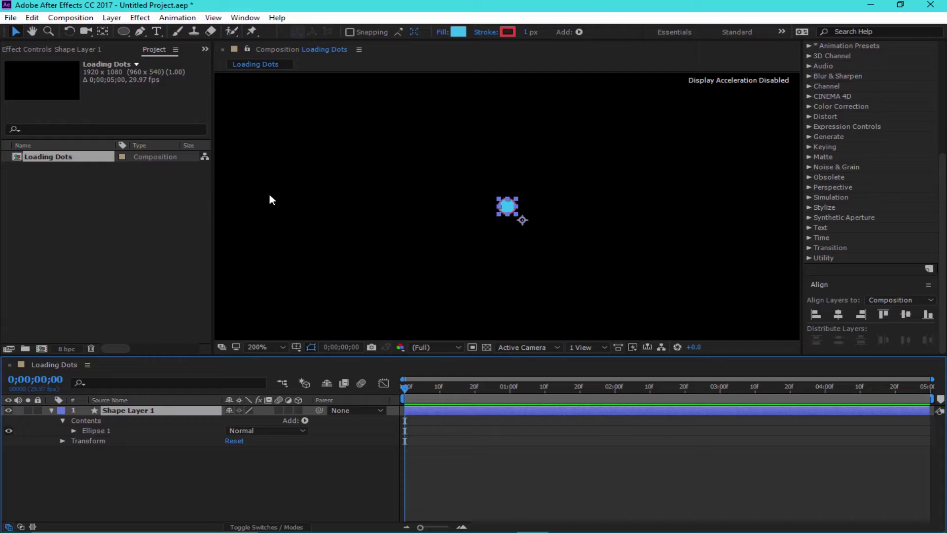
Move the anchor onto the dot with Pan Behind, then set Anchor Point to -11.5, -40.5.
click(103, 32)
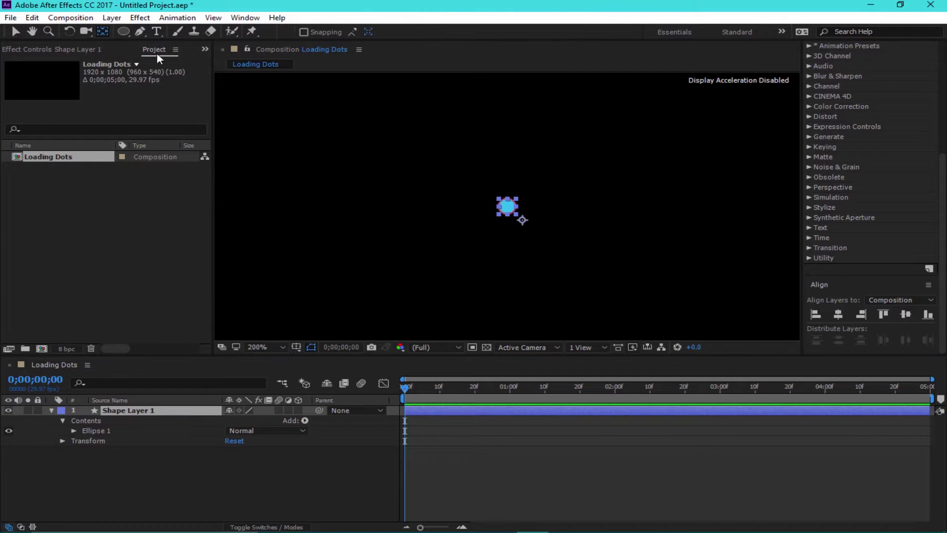
drag(522, 220, 509, 209)
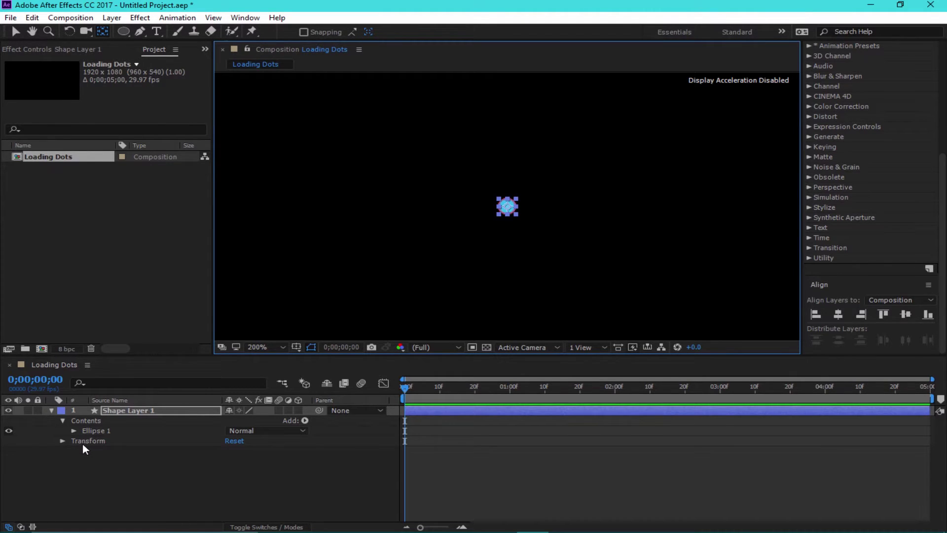
click(63, 441)
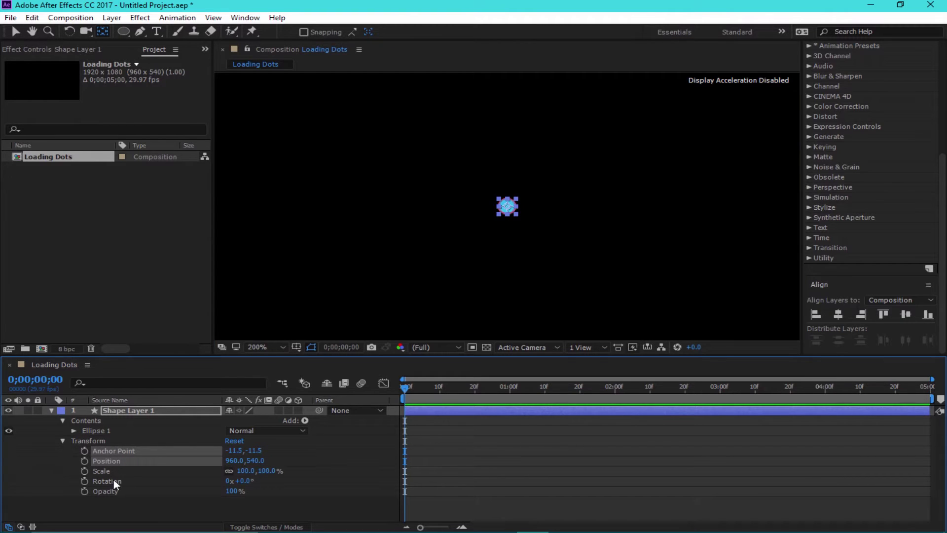
drag(255, 451, 241, 446)
Set Shape Layer 1's stroke width to 0 px.
key(v)
click(140, 415)
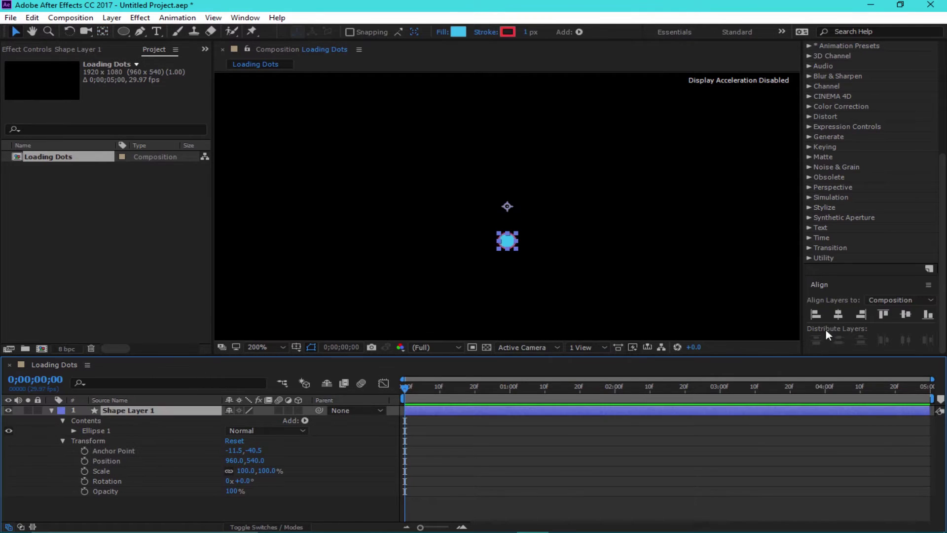
click(526, 33)
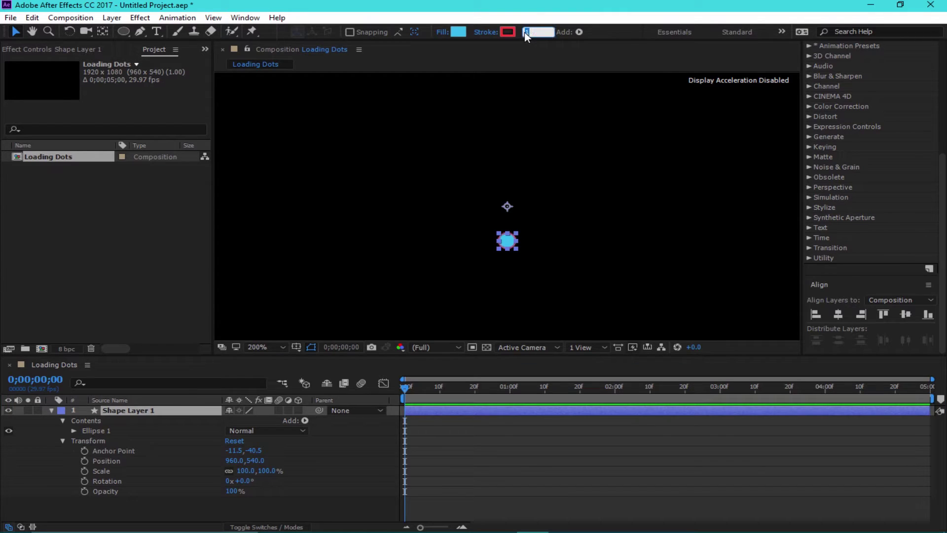
text(0)
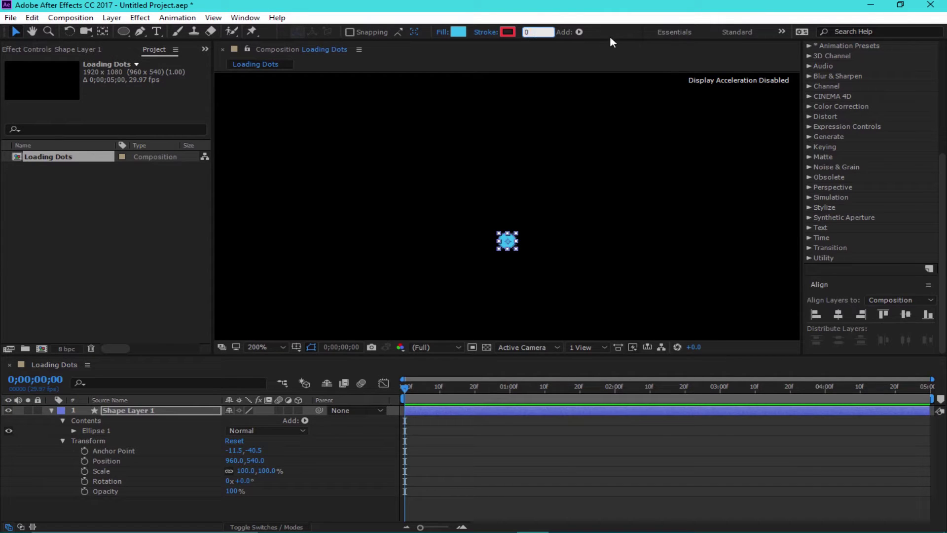
key(Return)
Set the viewer zoom to 100% and reselect Shape Layer 1.
click(298, 477)
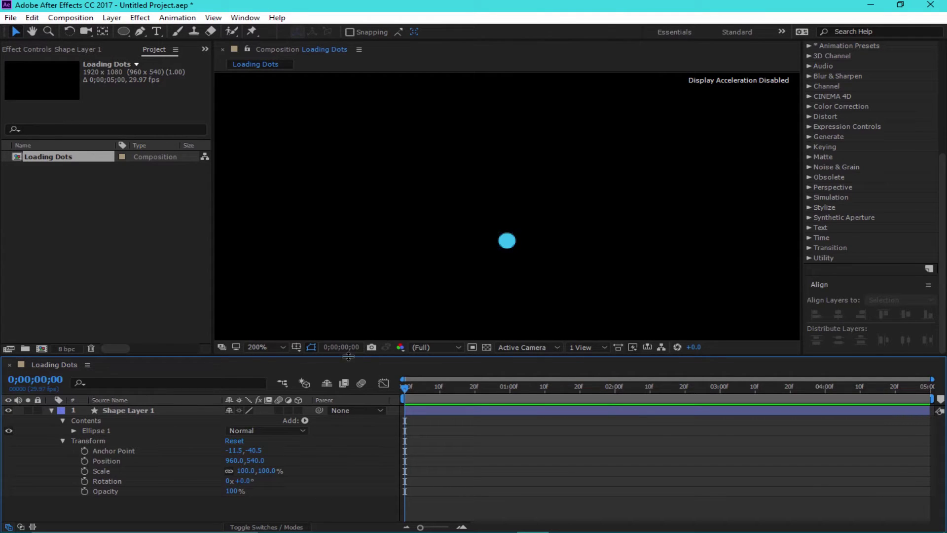
click(272, 346)
click(267, 254)
click(148, 411)
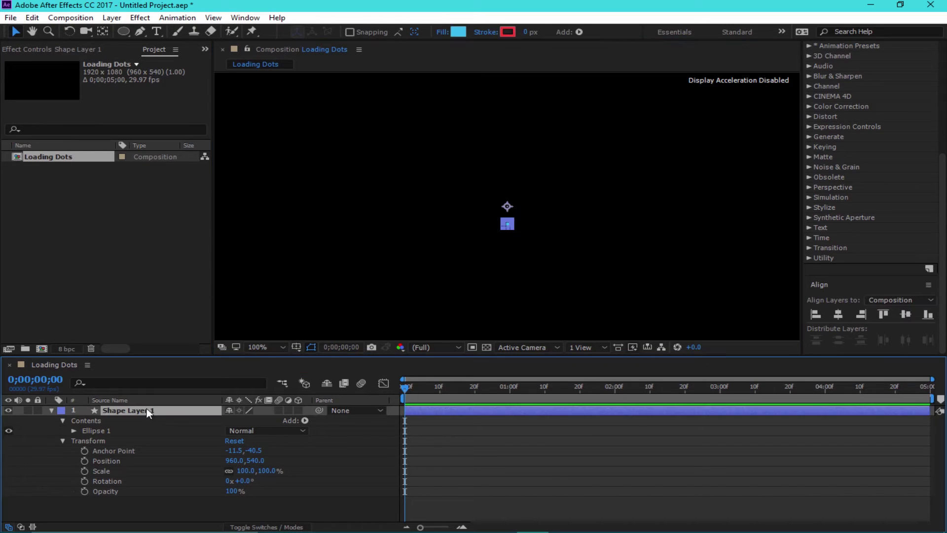
Set Rotation to 180° and add its first keyframe at frame 0.
click(241, 481)
text(180)
click(108, 482)
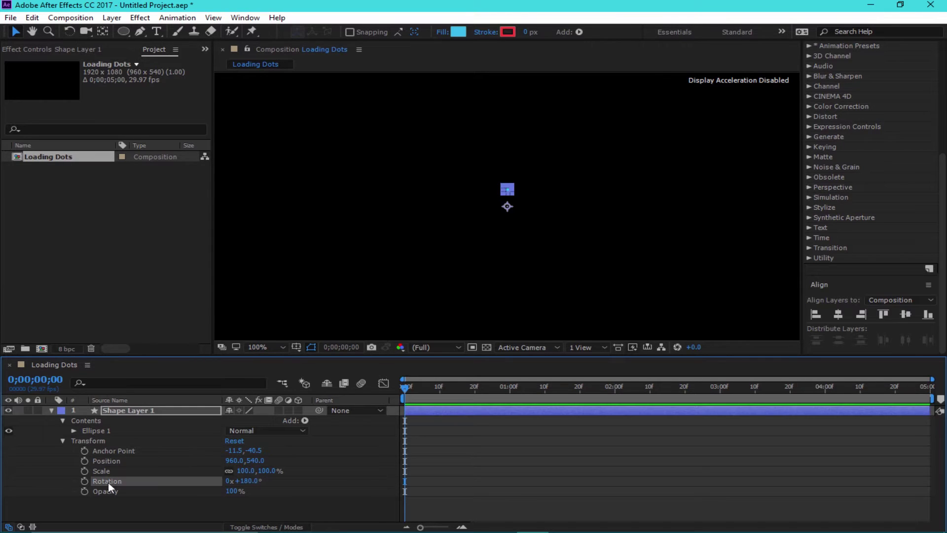
click(84, 481)
At 20 frames, key Rotation at 360° (one full turn).
drag(418, 386, 475, 392)
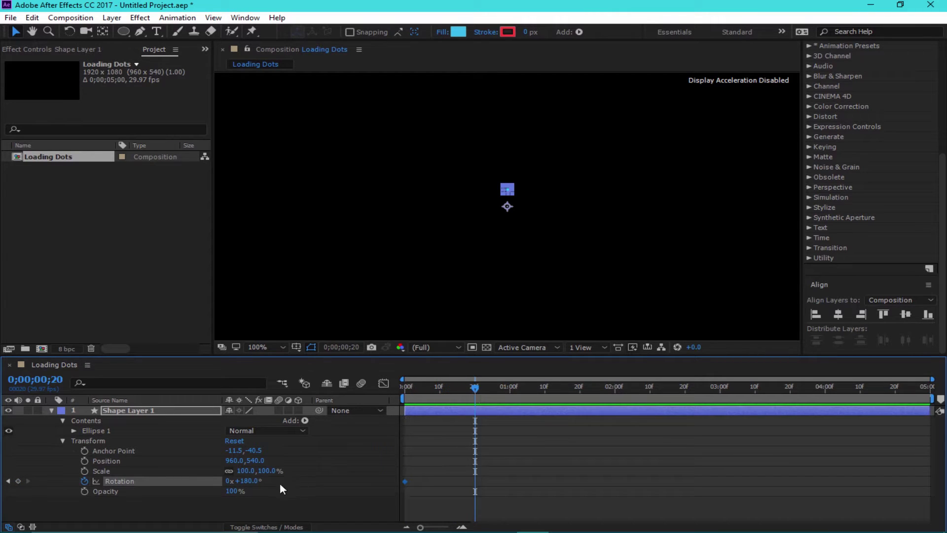
click(249, 482)
text(360)
click(328, 484)
At 1;10, key Rotation at 1x+180° and end the work area there.
drag(475, 389, 543, 389)
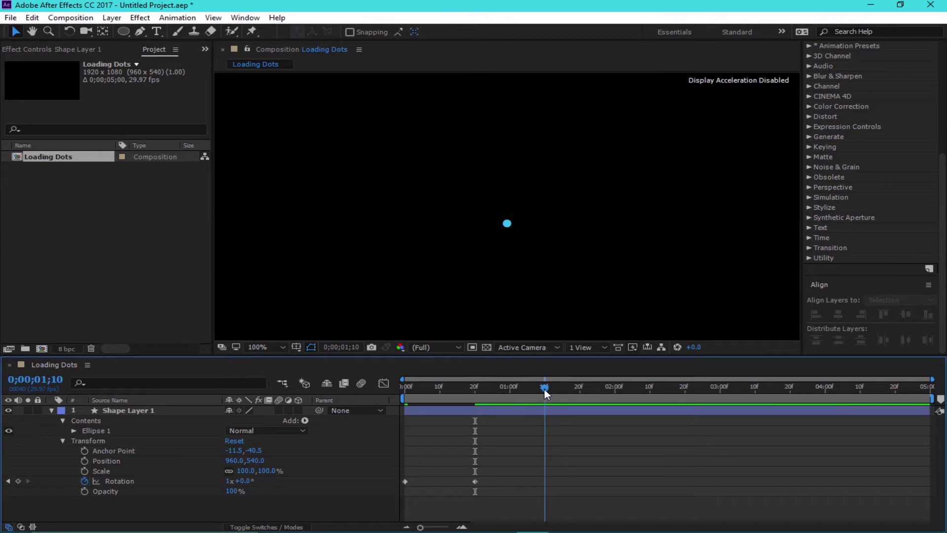
click(244, 481)
text(180)
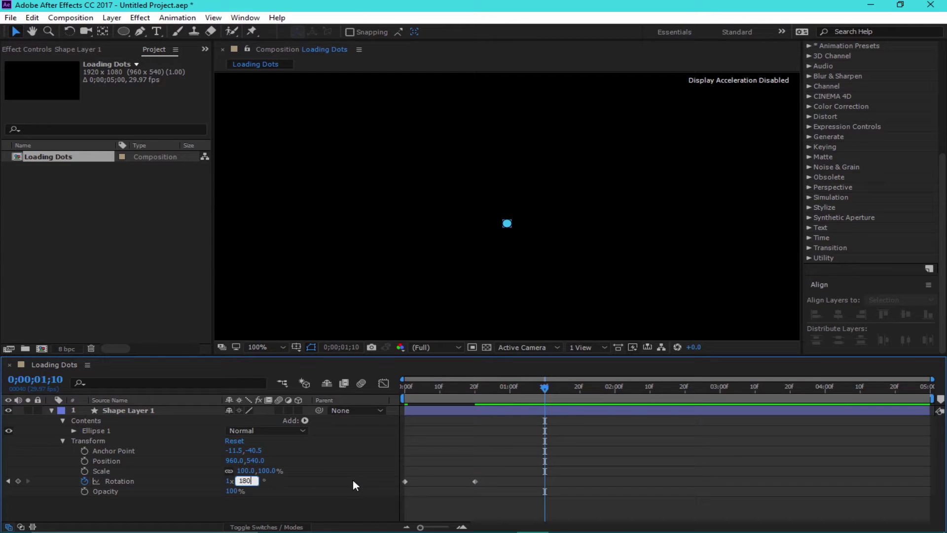
key(Return)
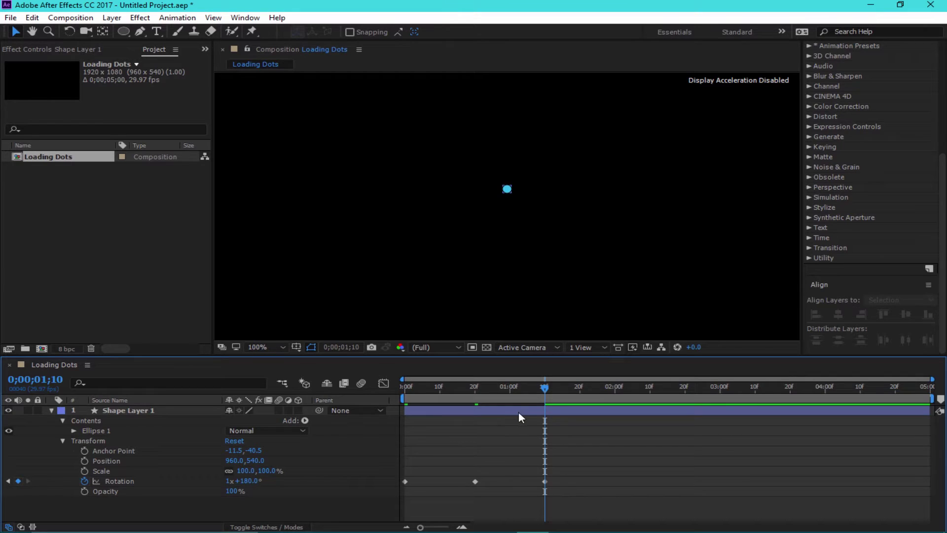
key(n)
drag(472, 390, 404, 387)
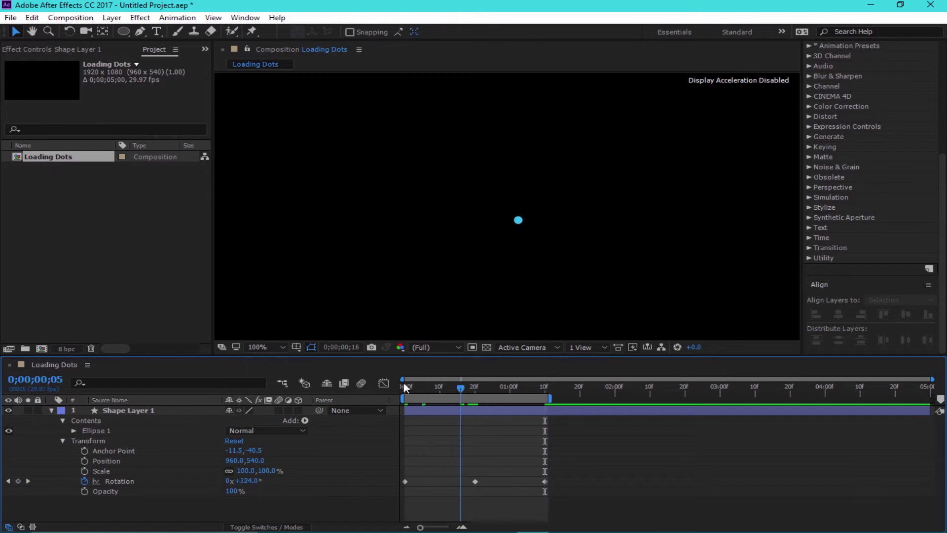
scroll(888, 281, up, 5)
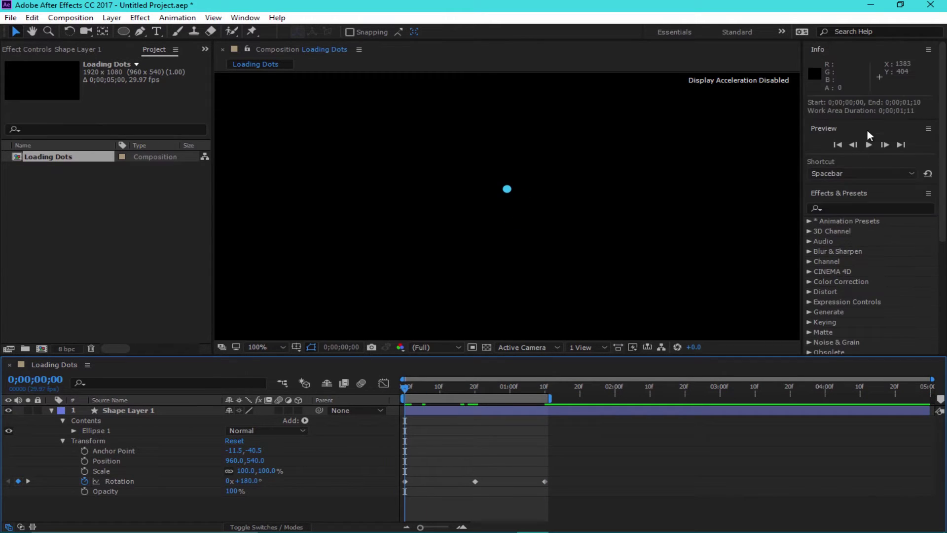
click(870, 145)
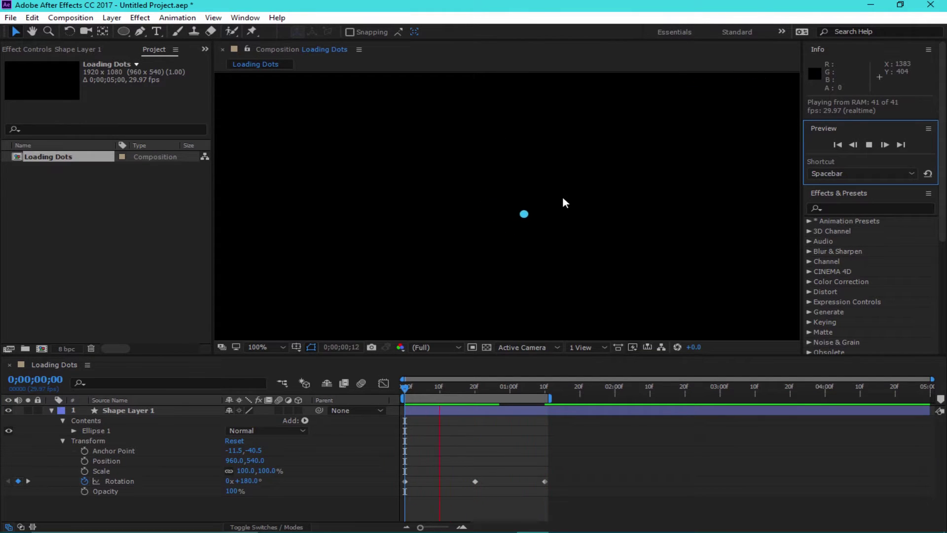
click(404, 382)
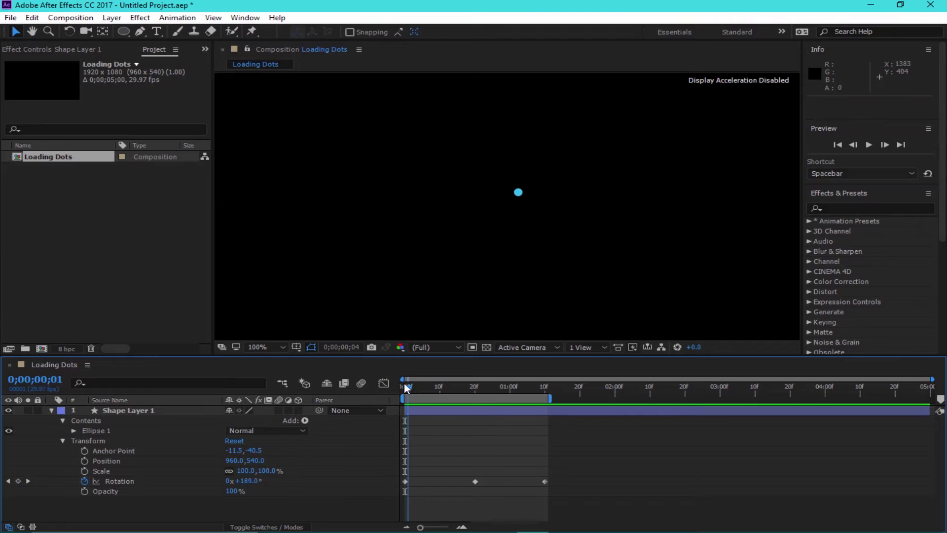
click(117, 476)
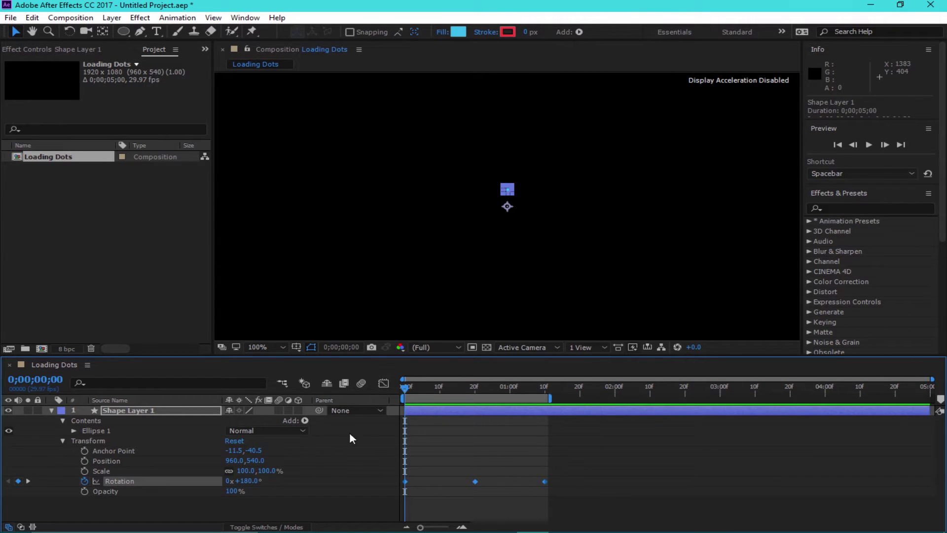
In the Rotation speed graph, drop the first and last keyframes to 0°/sec and tune the middle one.
click(384, 384)
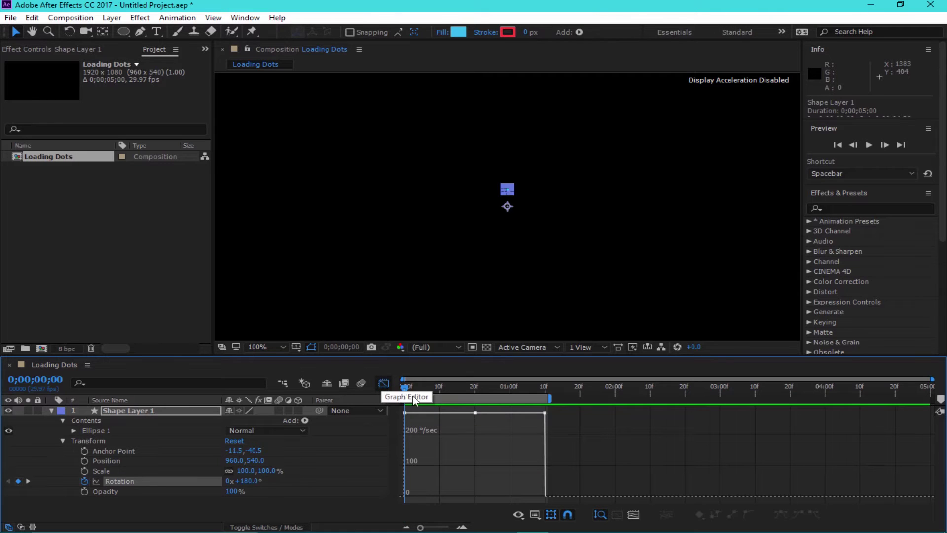
click(113, 481)
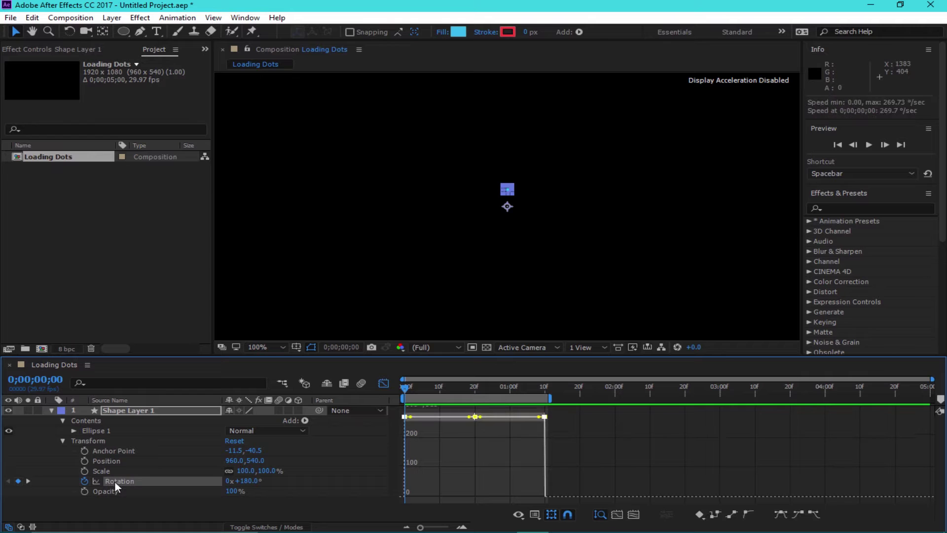
click(405, 418)
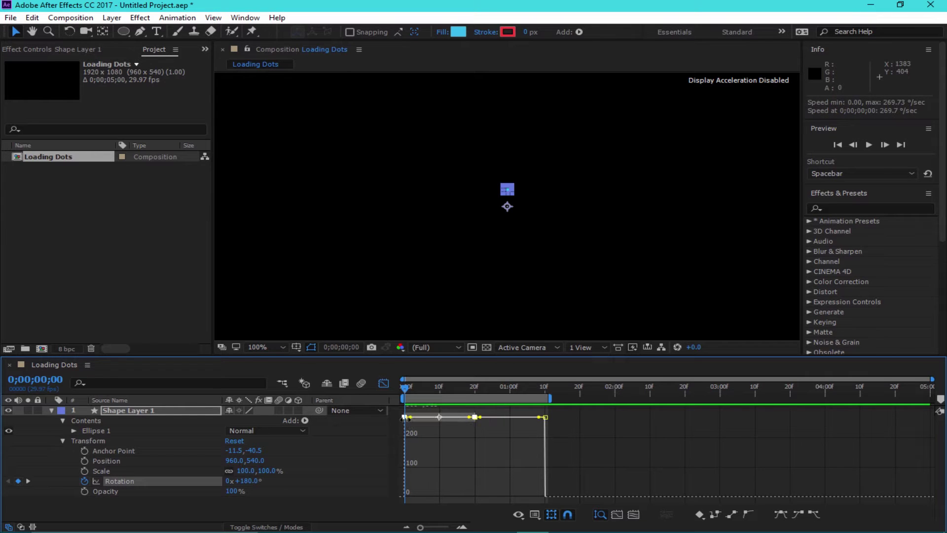
drag(408, 421, 427, 497)
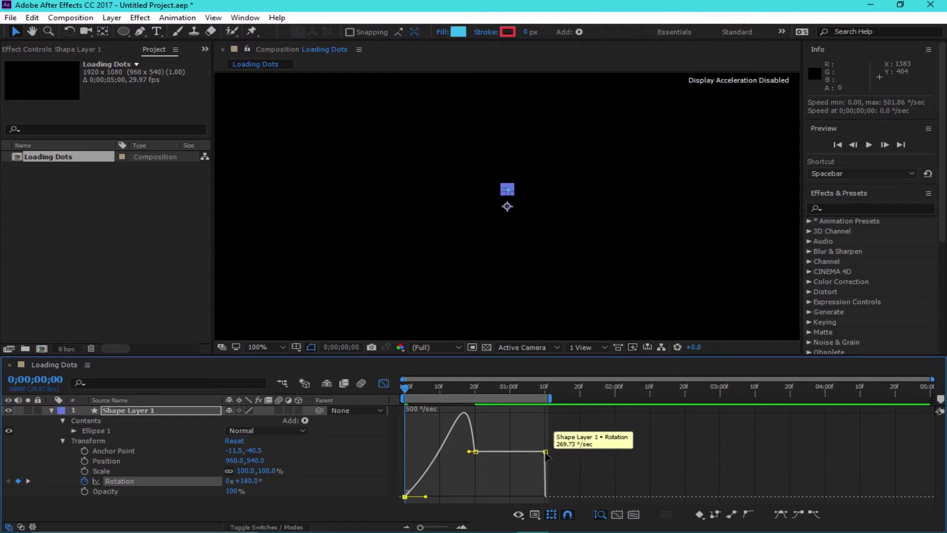
drag(546, 452, 521, 491)
click(475, 450)
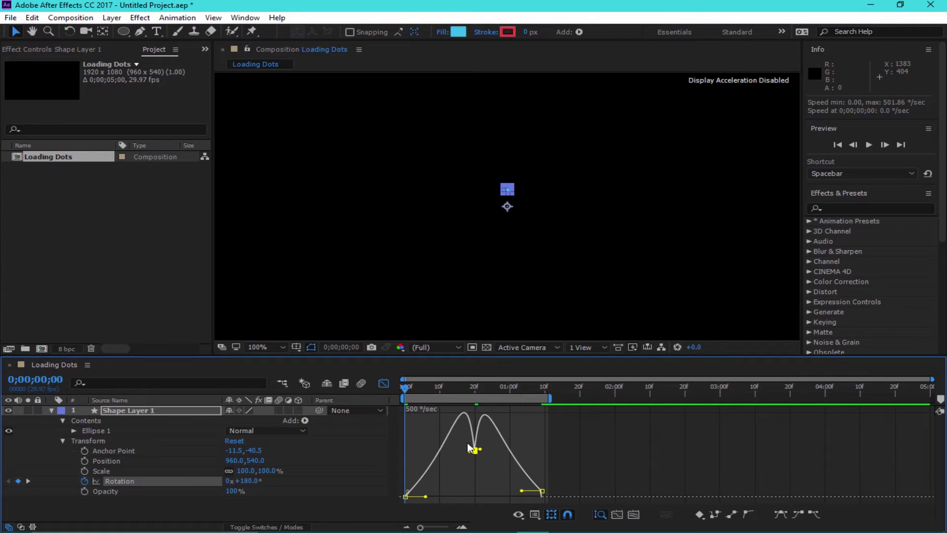
click(747, 515)
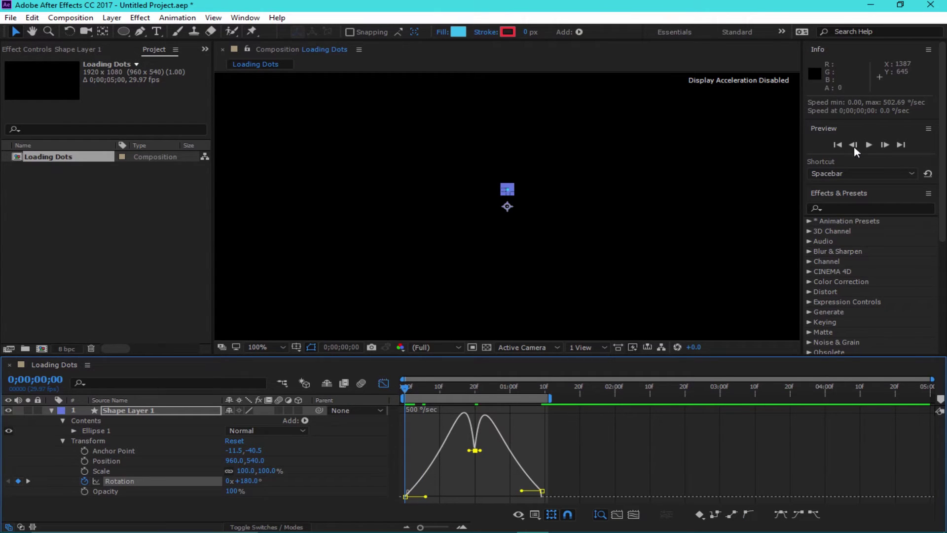
Preview the eased orbit, then pull the work area end back to 0;00;01;08.
click(869, 145)
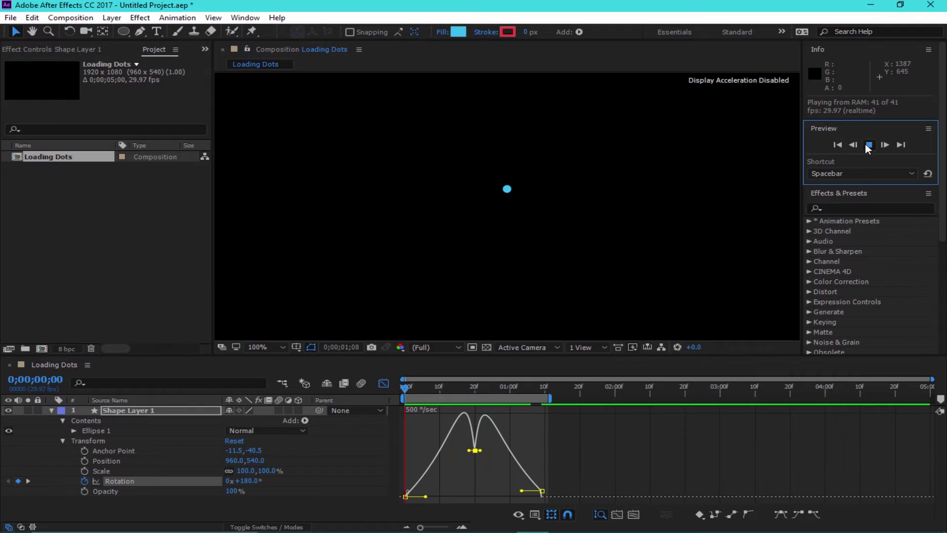
click(868, 144)
drag(552, 397, 546, 397)
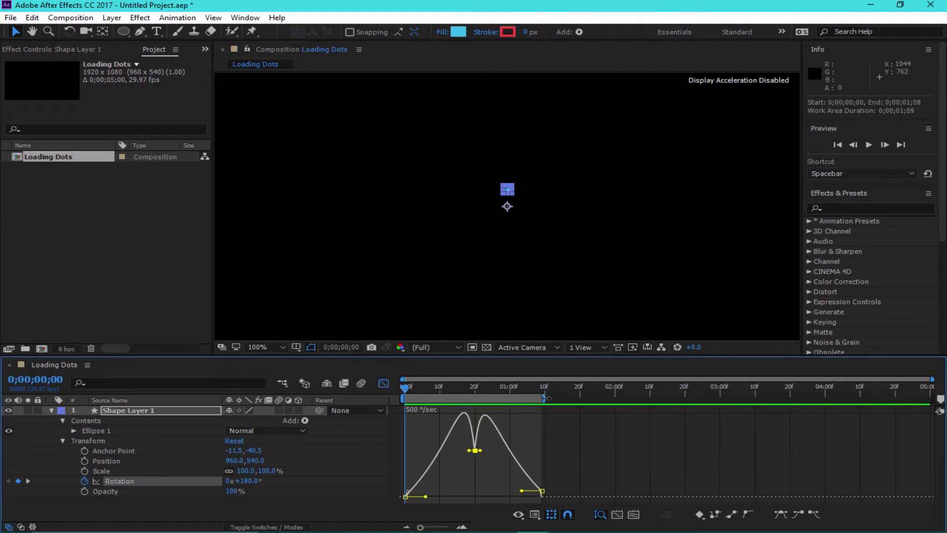
Duplicate Shape Layer 1 three times into Shape Layers 2–4 and switch back to layer bars.
click(51, 410)
click(134, 410)
key(ctrl+d)
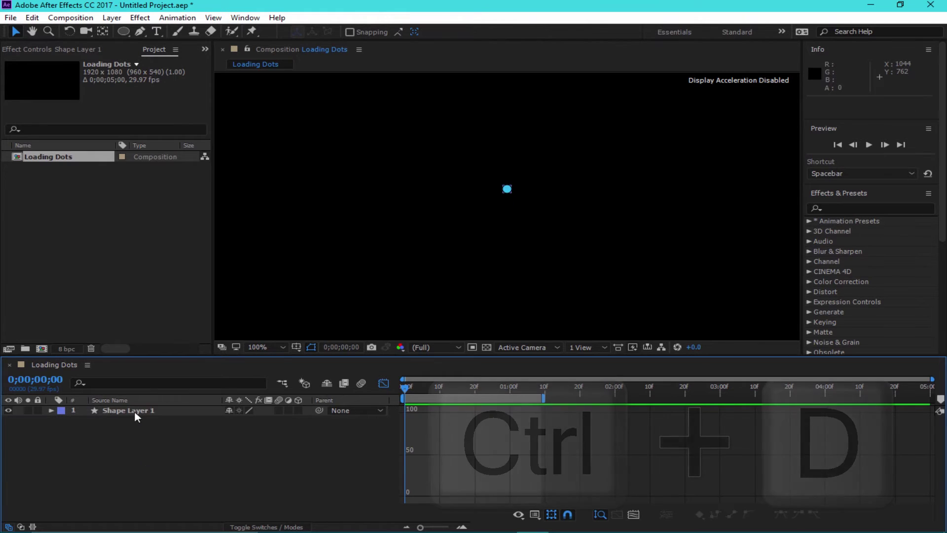
key(ctrl+d)
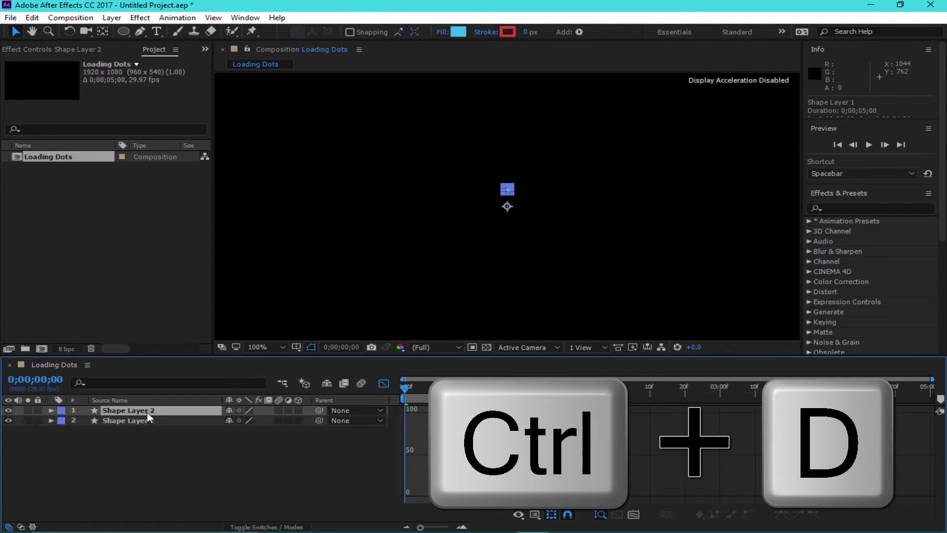
drag(147, 412, 153, 451)
key(ctrl+d)
key(ctrl+d)
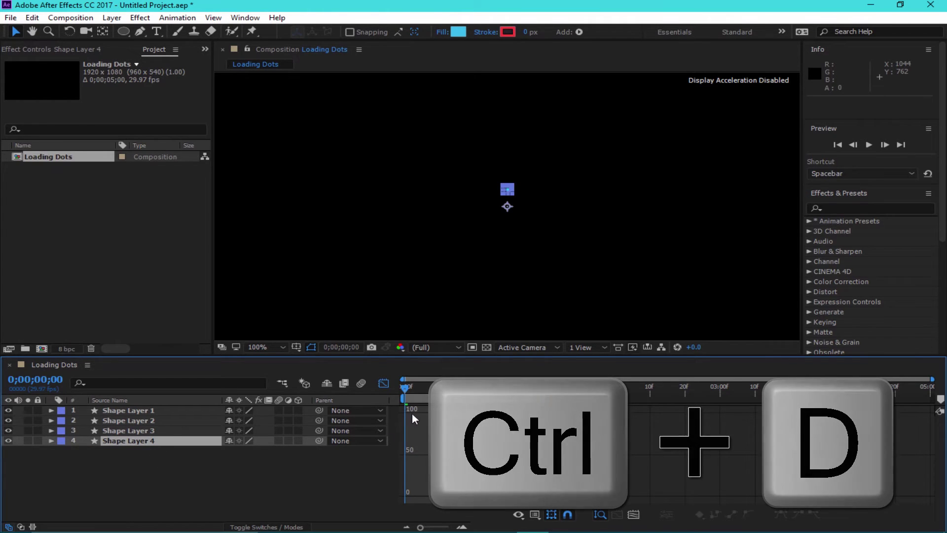
click(383, 383)
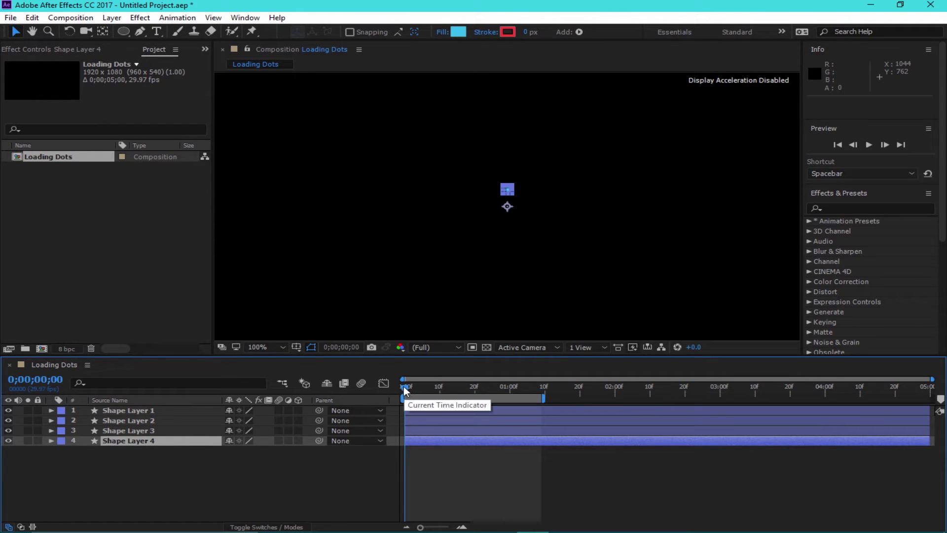
key(Page_Down)
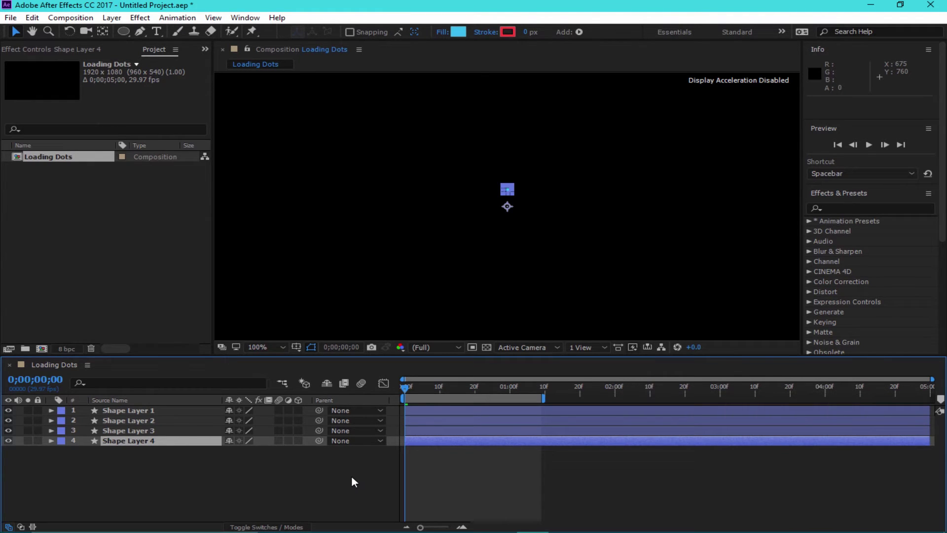
Shift Shape Layers 2, 3 and 4 to start at frames 5, 10 and 15.
key(space)
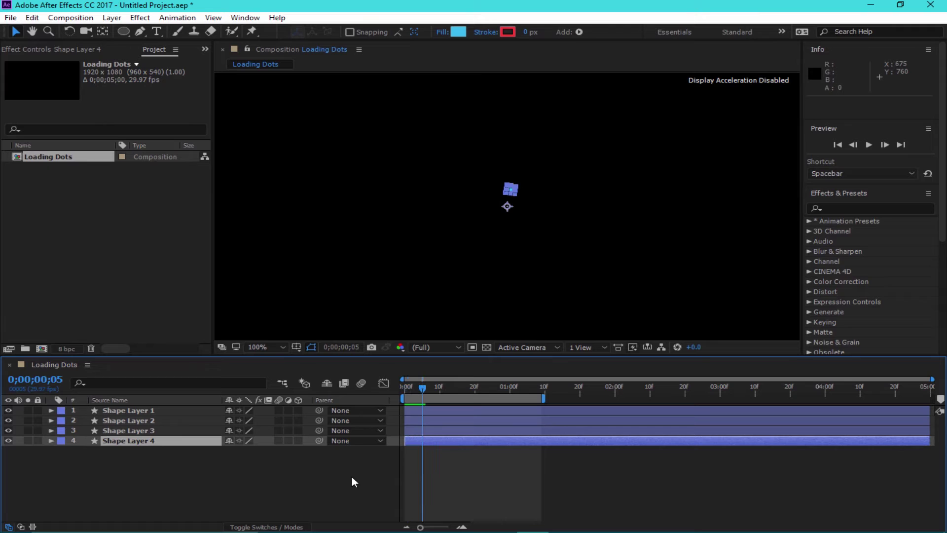
click(162, 421)
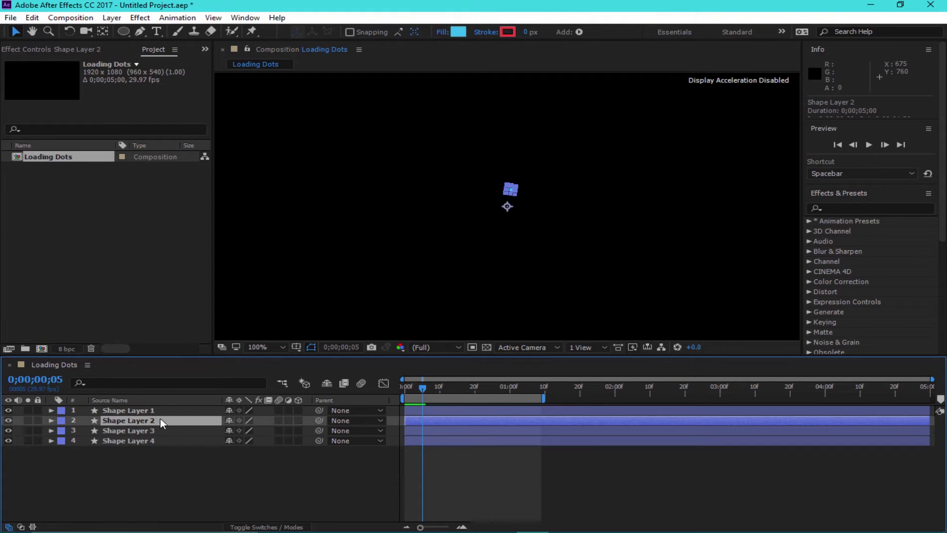
drag(415, 419, 417, 418)
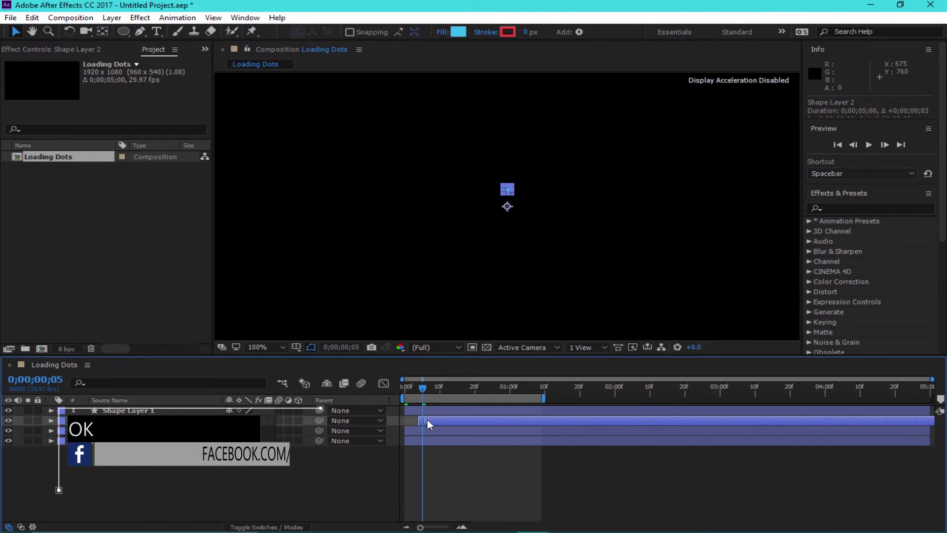
drag(427, 419, 431, 419)
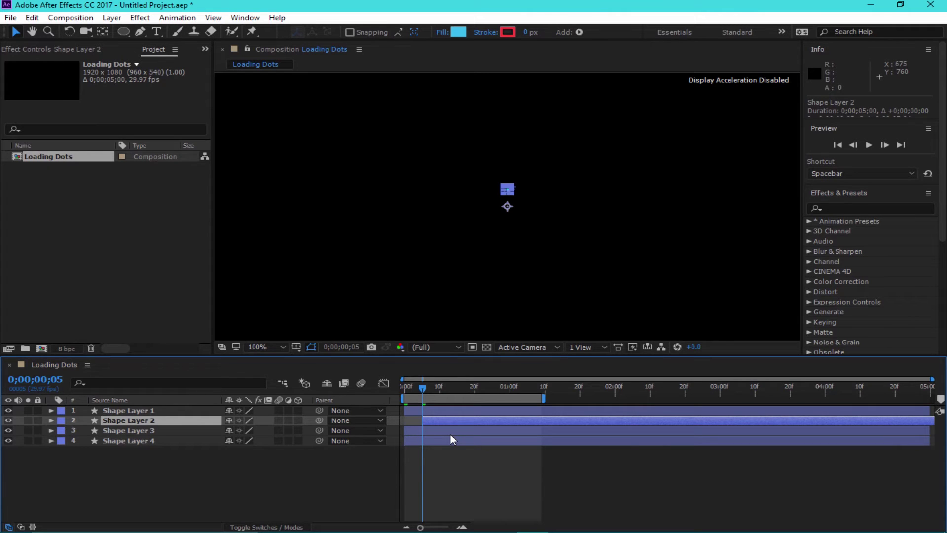
key(space)
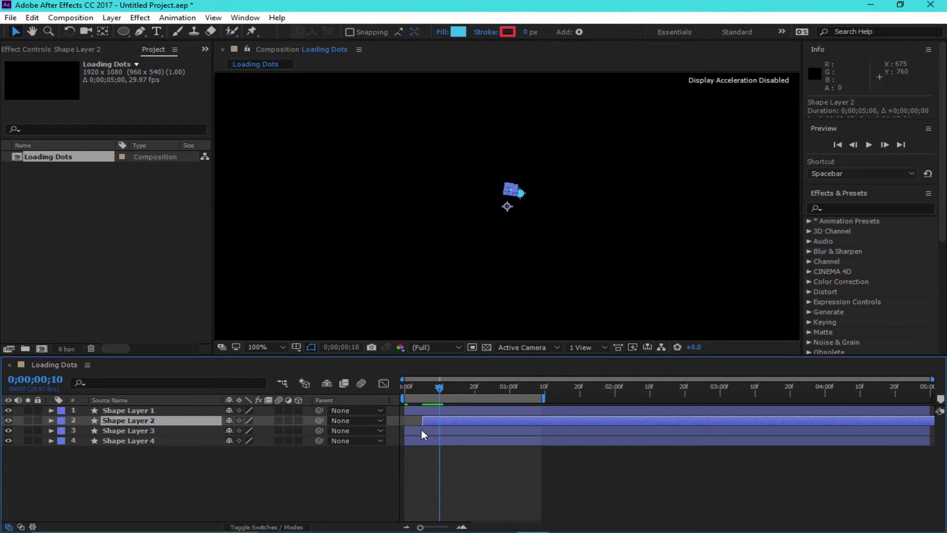
drag(421, 434, 450, 436)
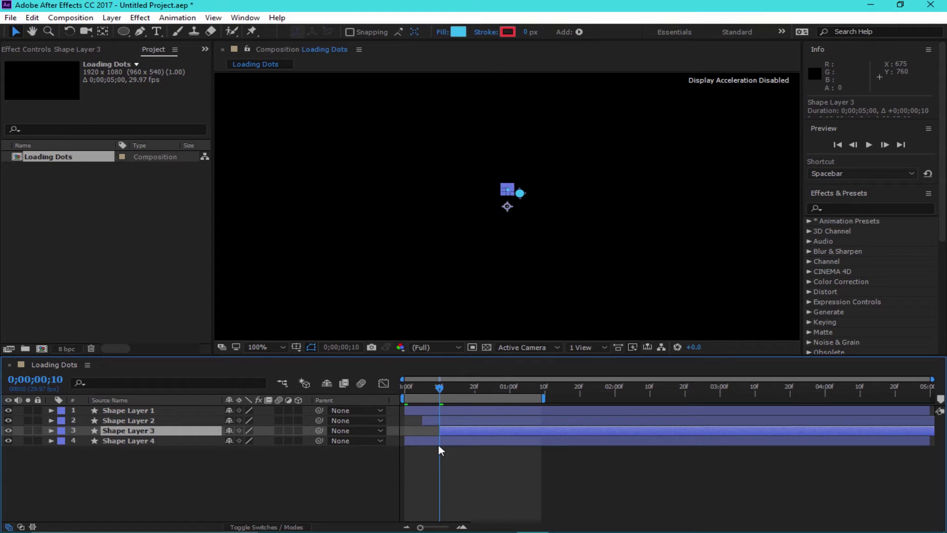
click(437, 444)
key(space)
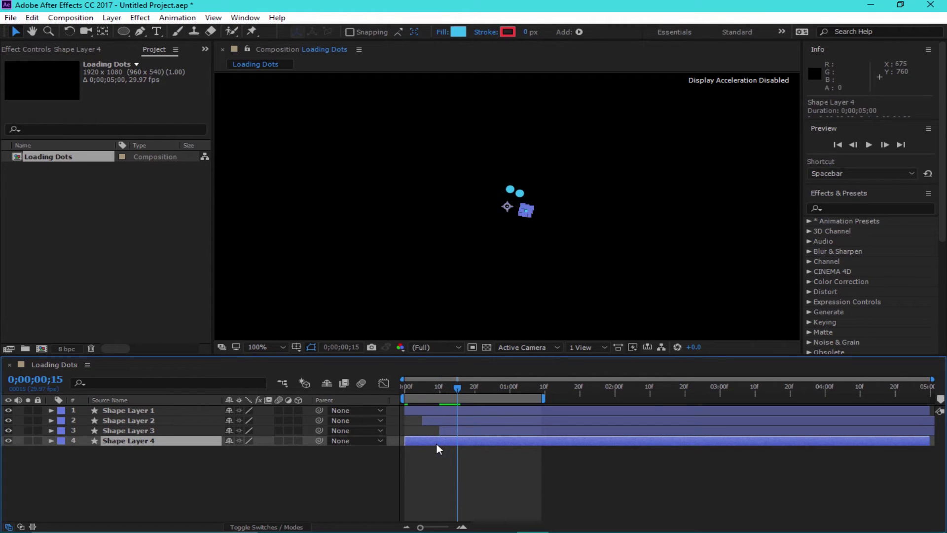
drag(434, 440, 479, 442)
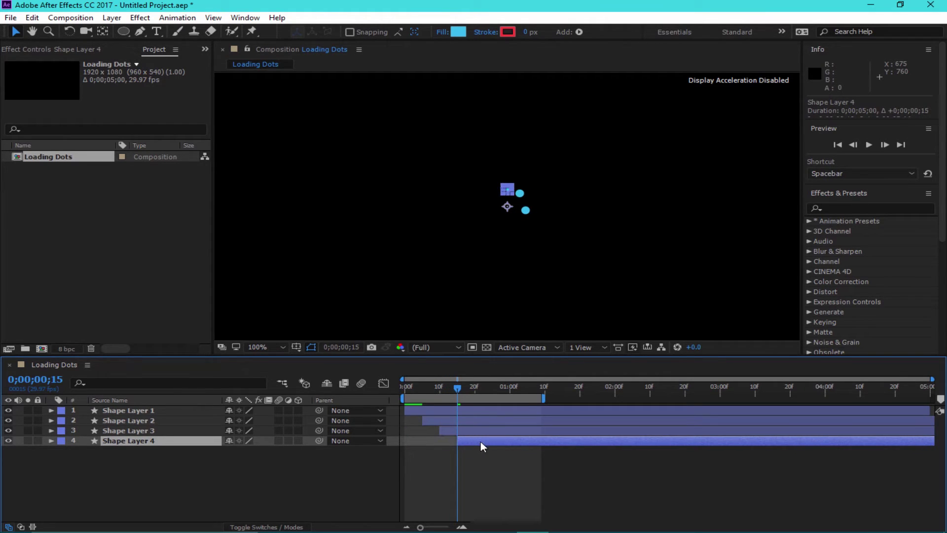
Extend the work area end to 0;00;01;18 and preview the four dots.
drag(458, 391, 393, 382)
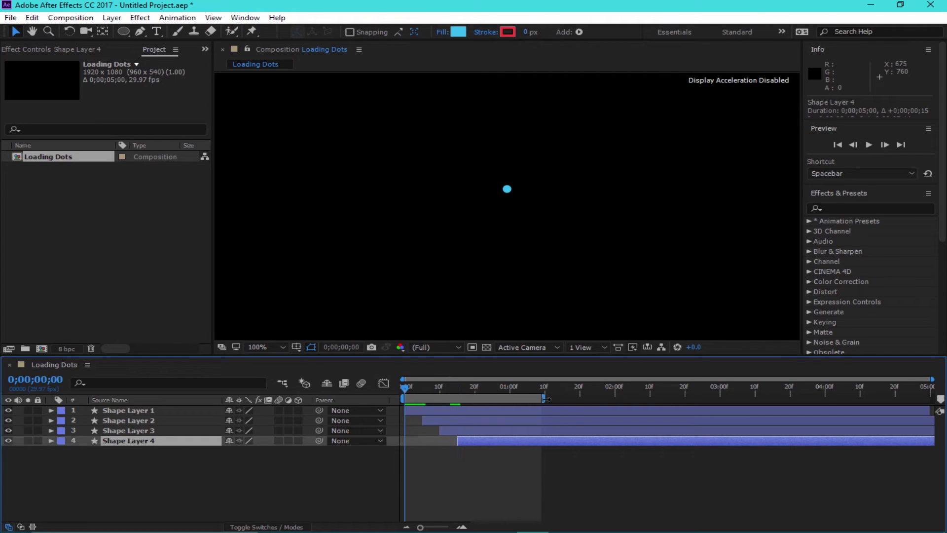
drag(544, 398, 578, 399)
click(868, 147)
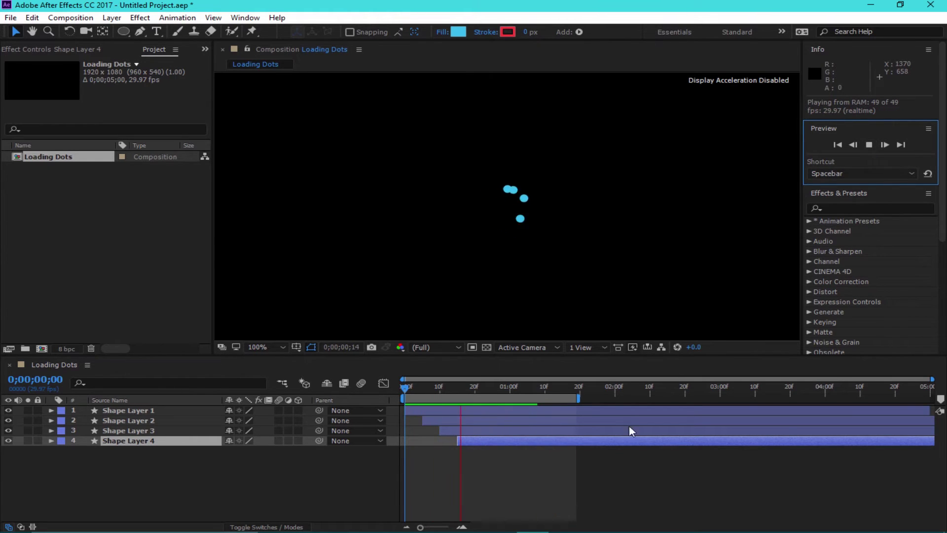
Set the work area end to 0;00;01;22, then replay and scrub the 53-frame loop.
click(581, 397)
drag(585, 397, 592, 398)
click(545, 387)
click(866, 147)
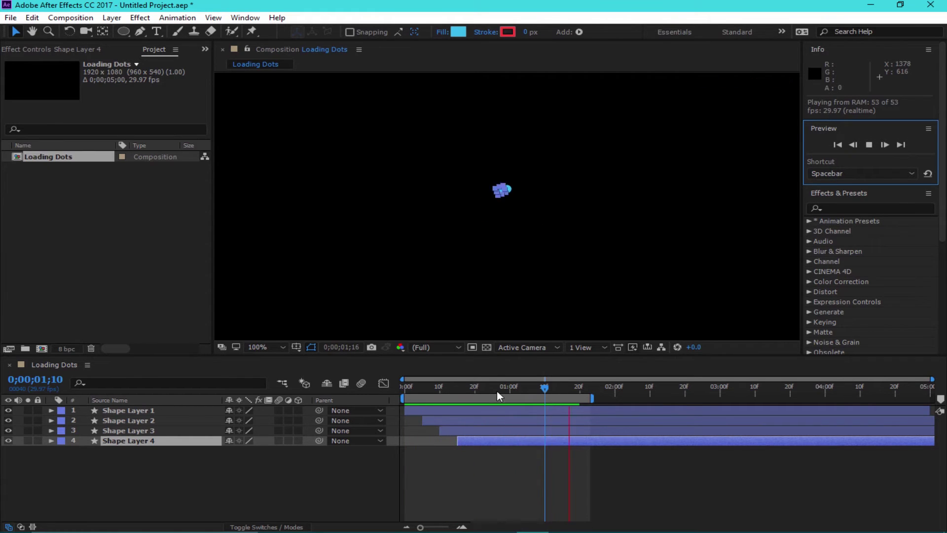
click(496, 389)
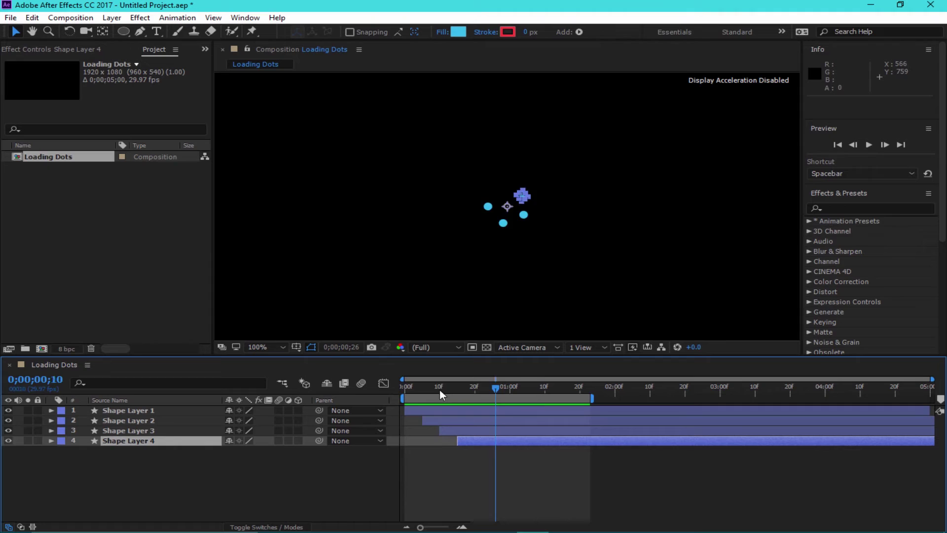
drag(437, 390, 489, 395)
Colour Shape Layer 1's dot red (F03946) and Shape Layer 2's dot orange (F07A39).
click(154, 411)
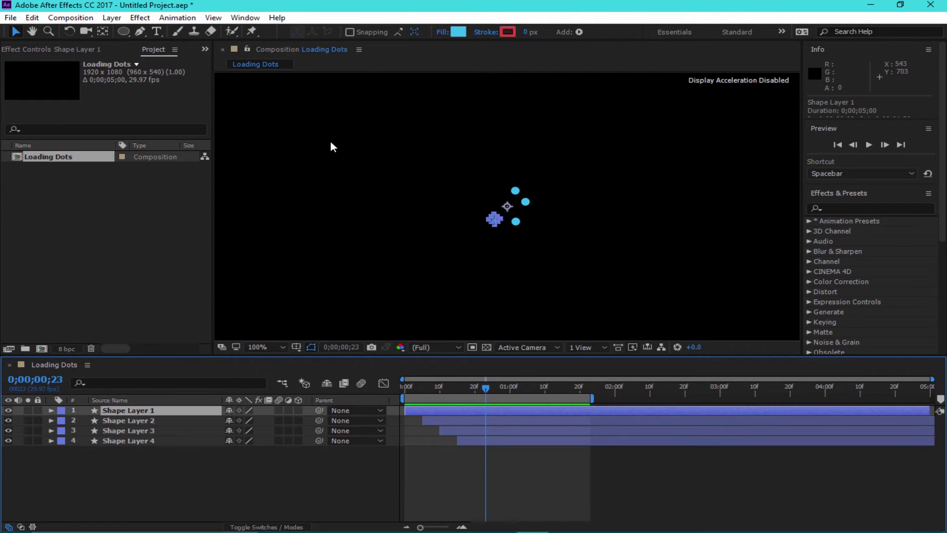
click(457, 32)
drag(463, 355, 463, 291)
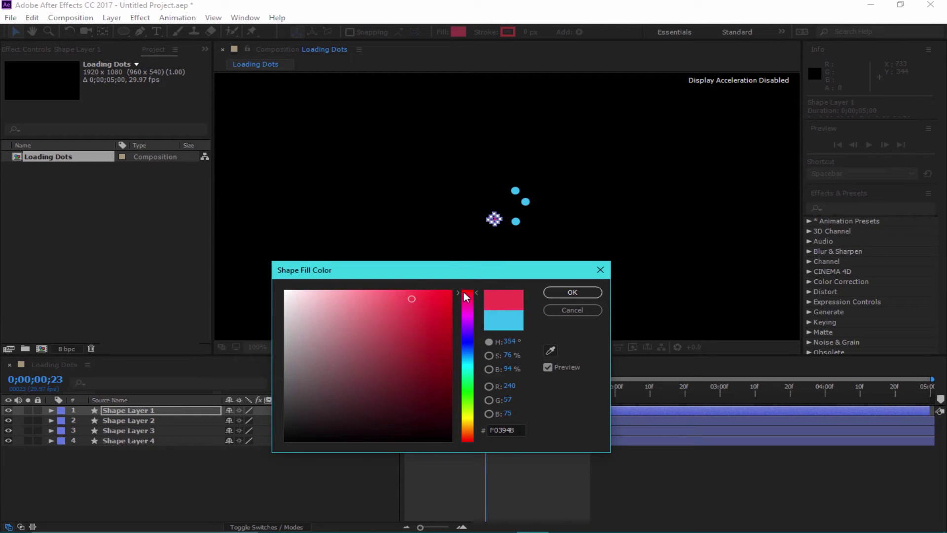
click(435, 303)
click(572, 292)
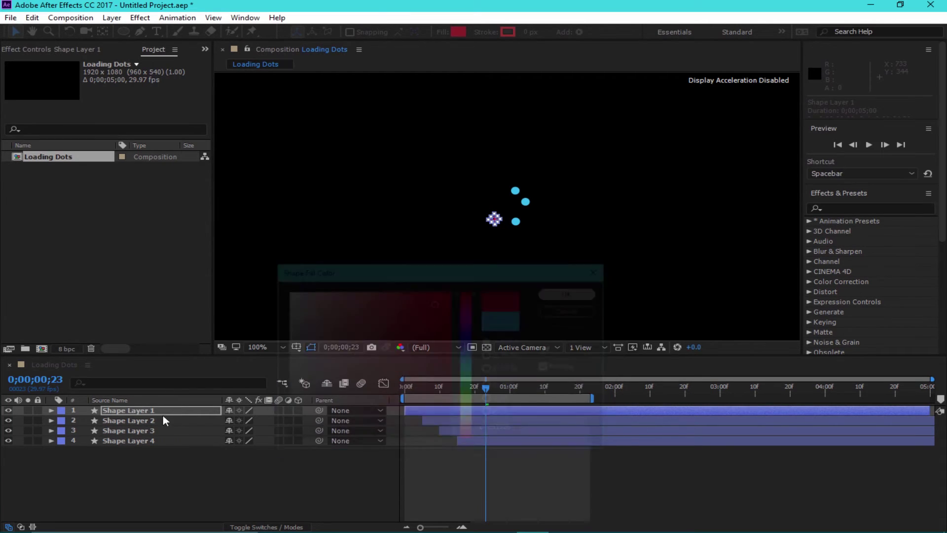
click(134, 424)
click(458, 33)
drag(466, 430, 466, 433)
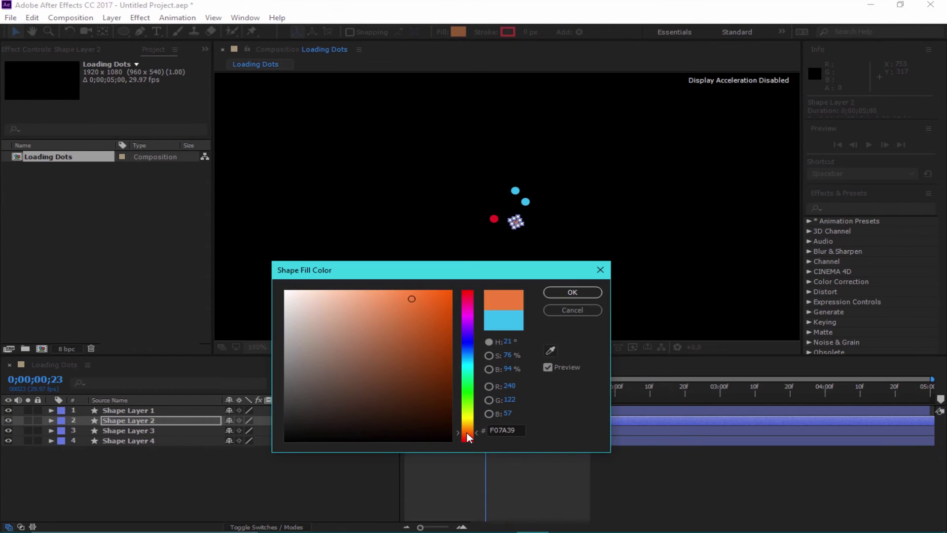
click(417, 317)
click(572, 292)
Keep Shape Layer 3's fill cyan and set Shape Layer 4's fill to bright green.
click(148, 431)
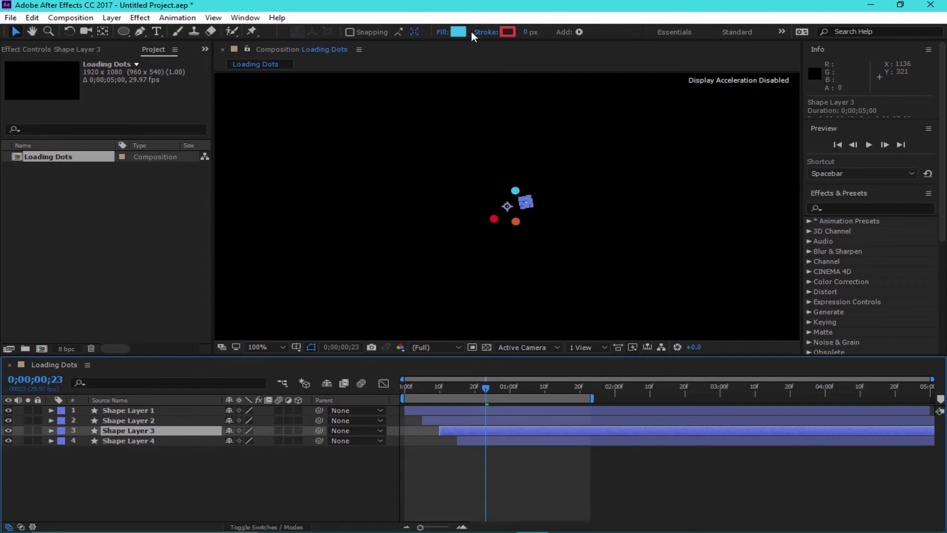
click(459, 32)
click(572, 292)
click(128, 440)
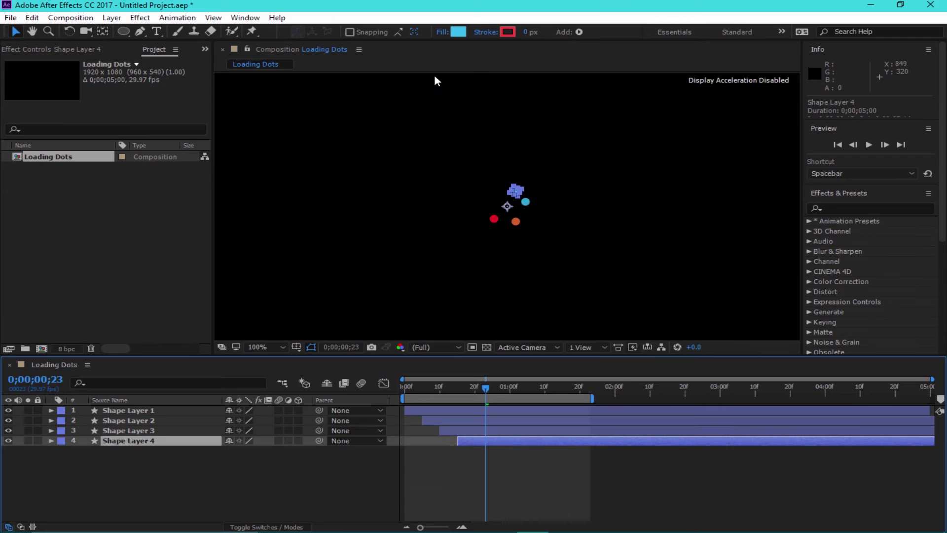
click(458, 32)
drag(468, 360, 471, 392)
click(427, 314)
click(573, 292)
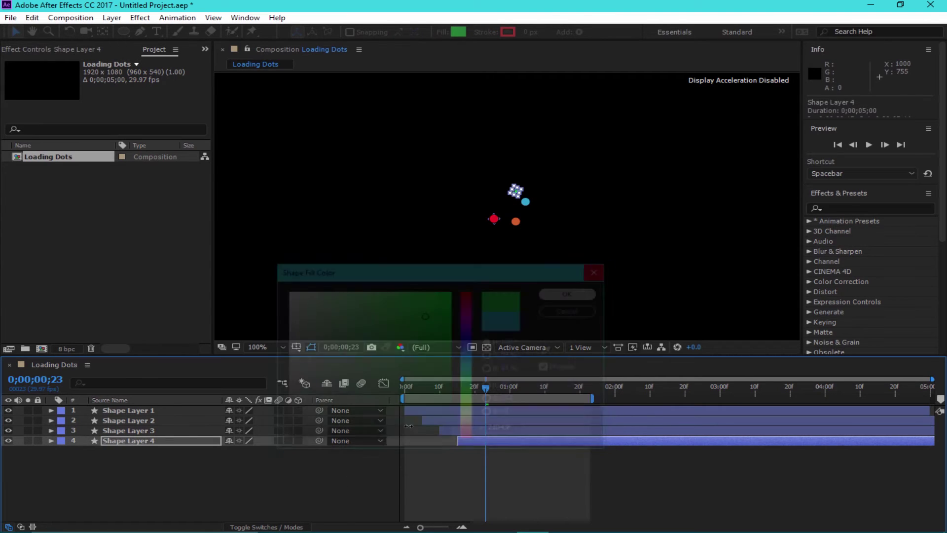
Rewind to the first frame, preview the four coloured dots rotating, then scrub to frame 29.
click(433, 386)
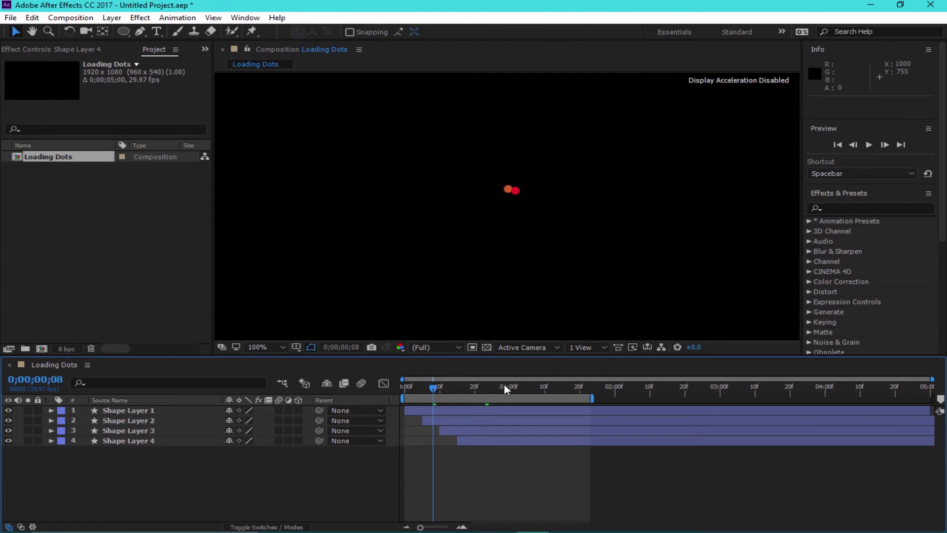
drag(434, 391, 405, 388)
click(871, 145)
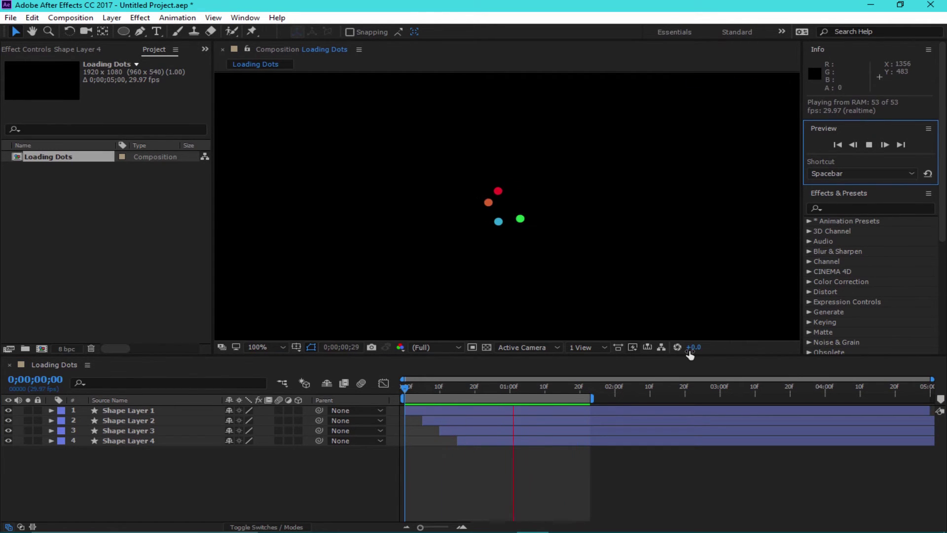
click(480, 386)
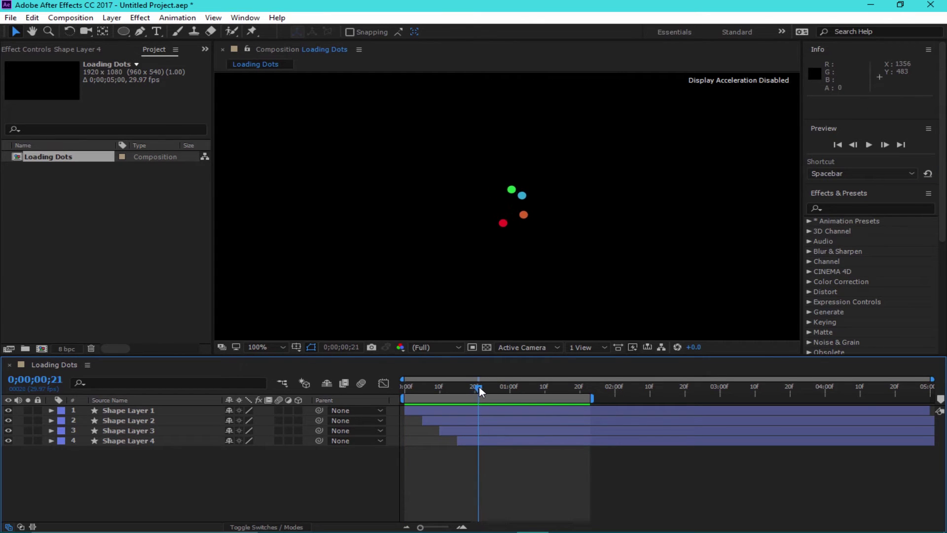
drag(478, 387, 506, 388)
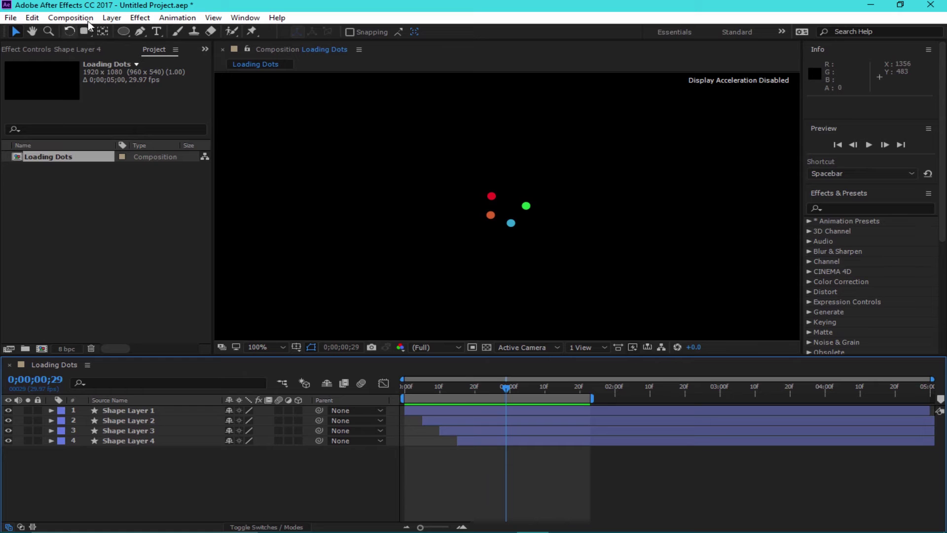
Add a new adjustment layer above the four dot layers.
click(141, 18)
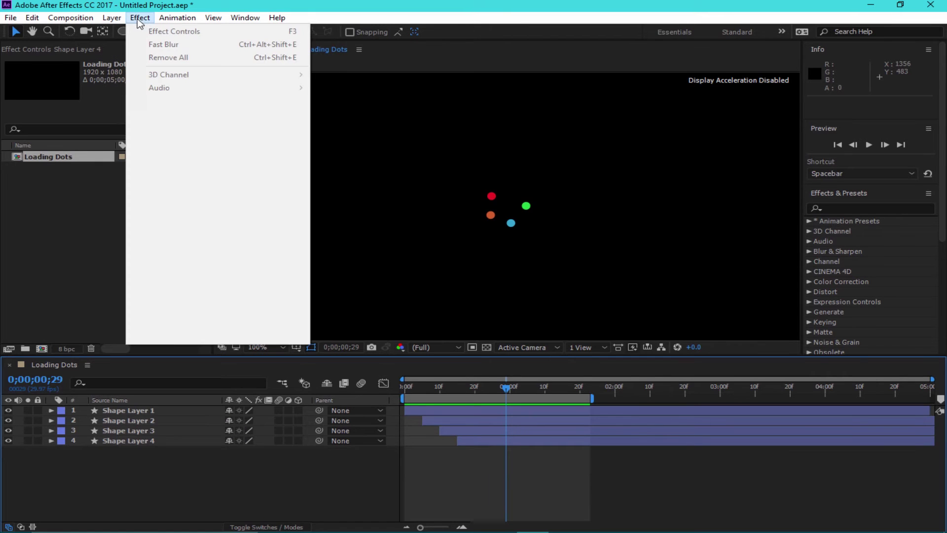
mouse_move(111, 19)
mouse_move(135, 31)
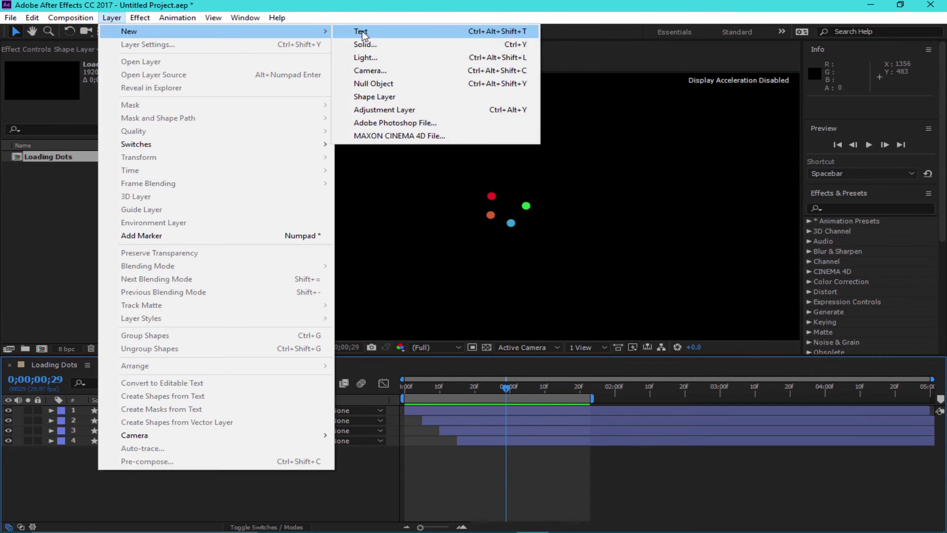
click(390, 110)
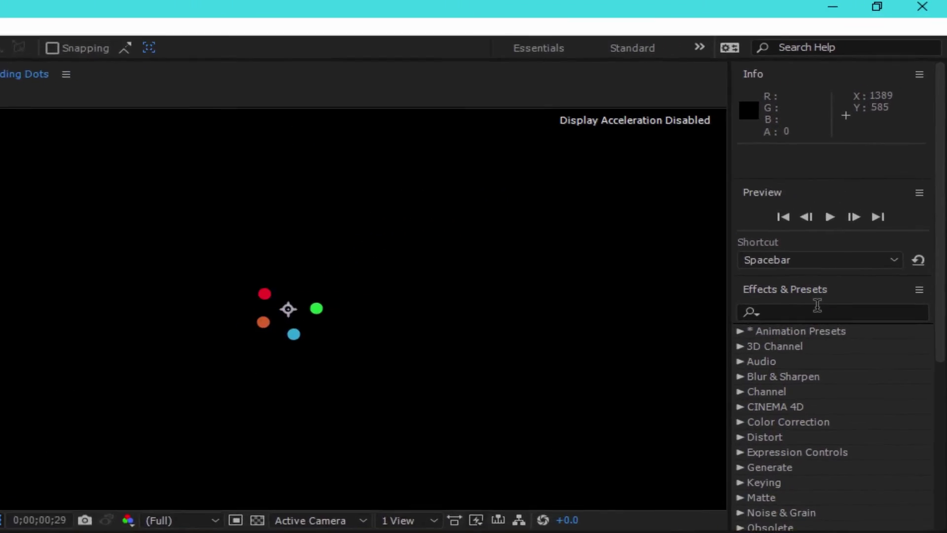
Search 'fast blur' in Effects & Presets and apply Fast Blur to Adjustment Layer 1.
click(859, 208)
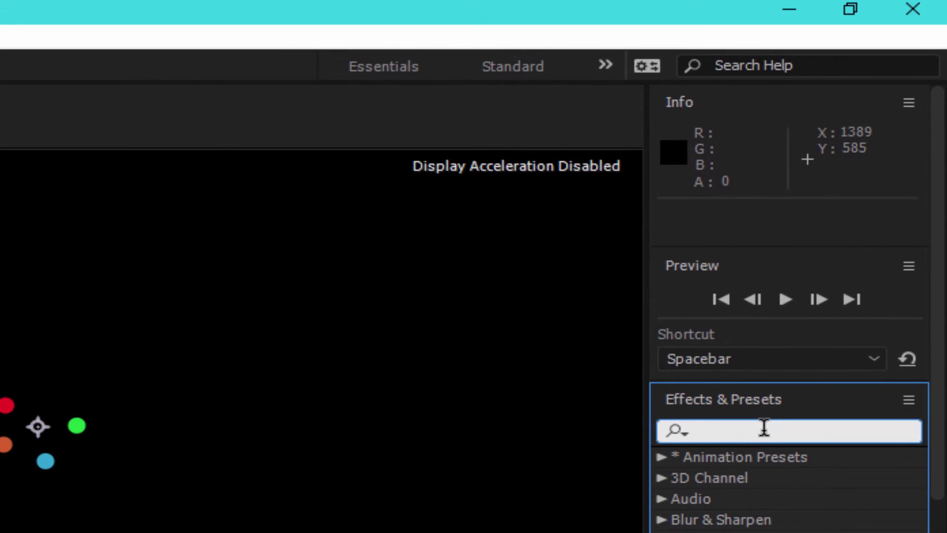
text(fast blu)
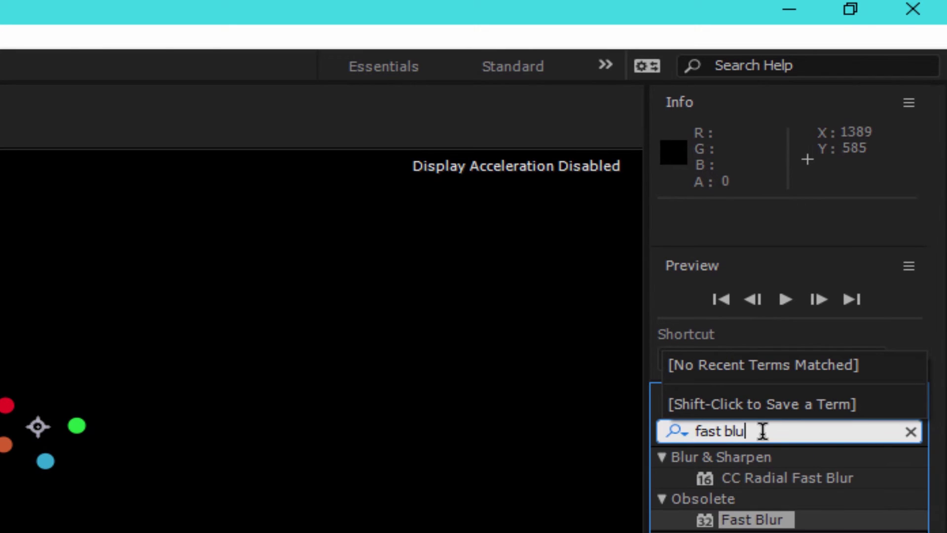
text(r)
drag(751, 519, 150, 417)
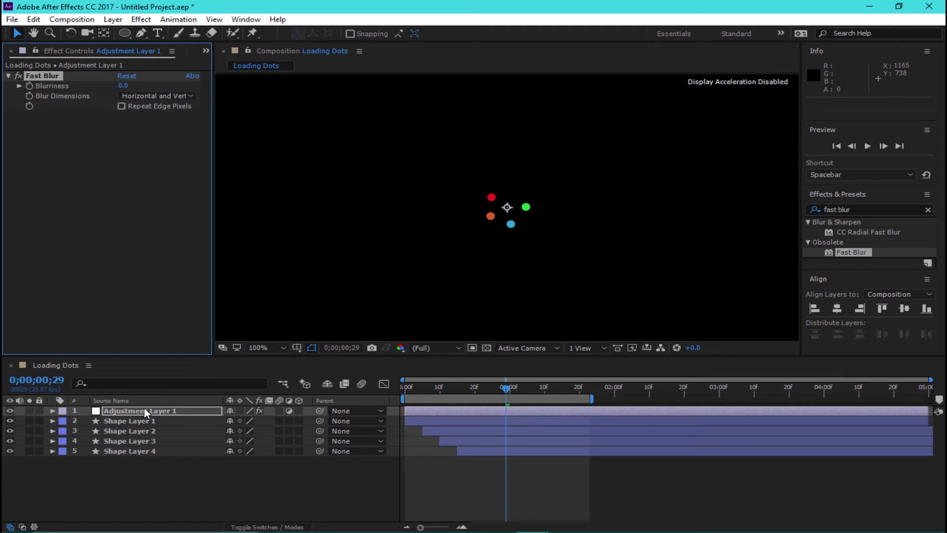
click(130, 411)
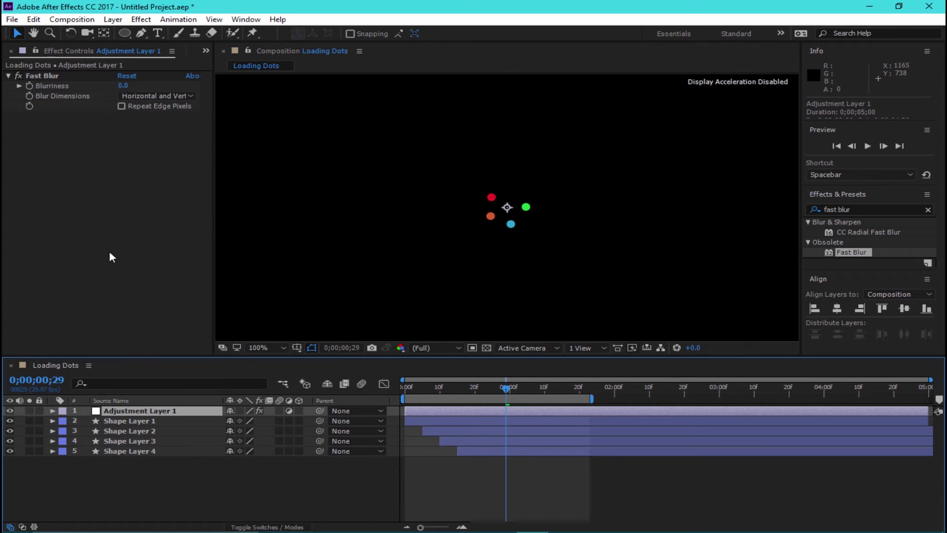
click(863, 210)
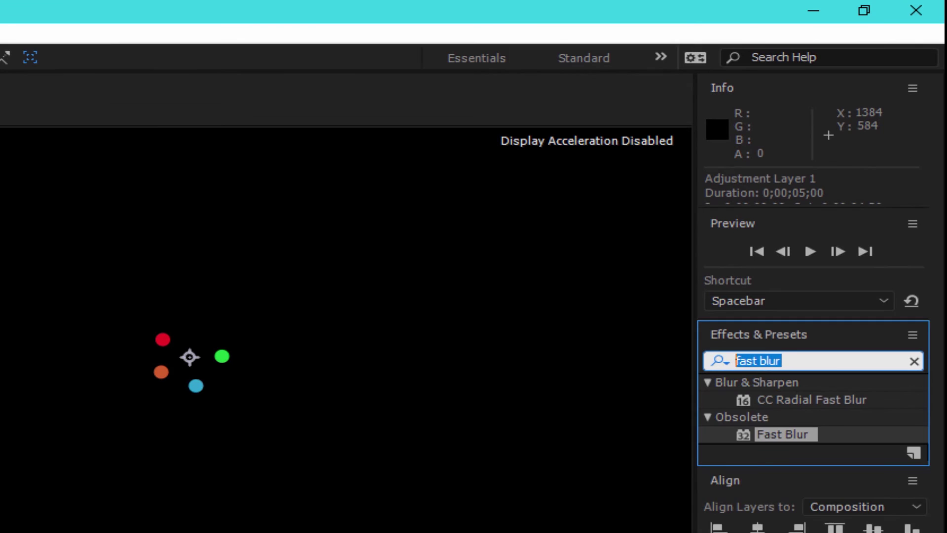
Apply Matte Choker, set Fast Blur Blurriness to 2.5 and Gray Level Softness 2 to 65%.
text(matte cho)
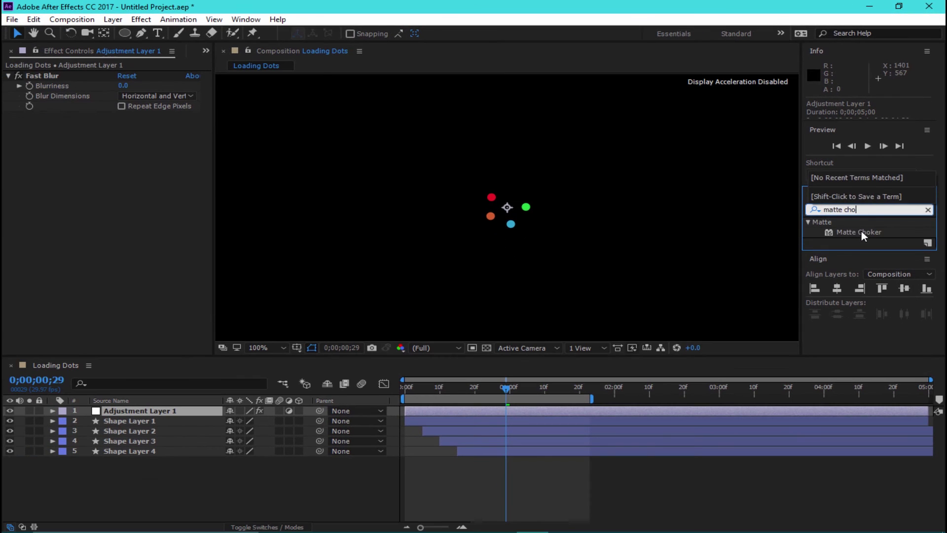
drag(823, 327, 140, 178)
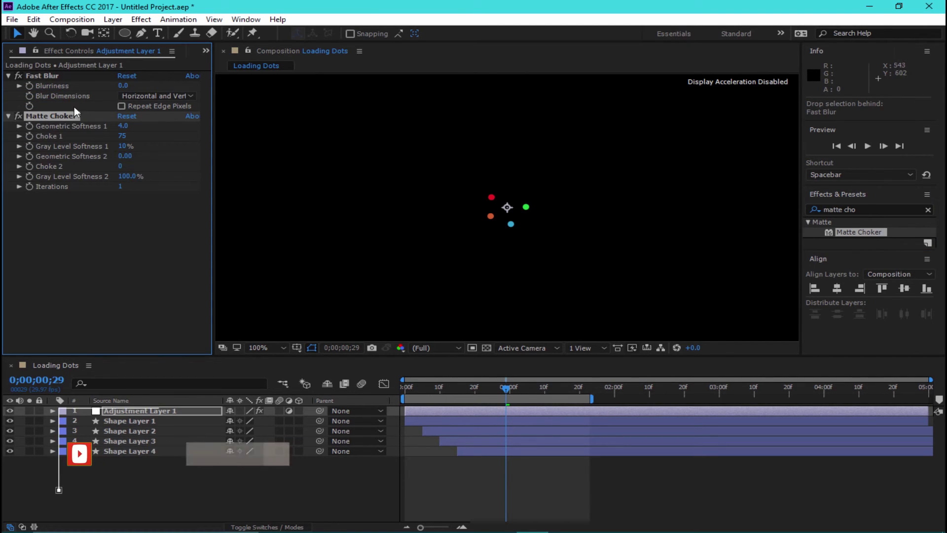
click(122, 86)
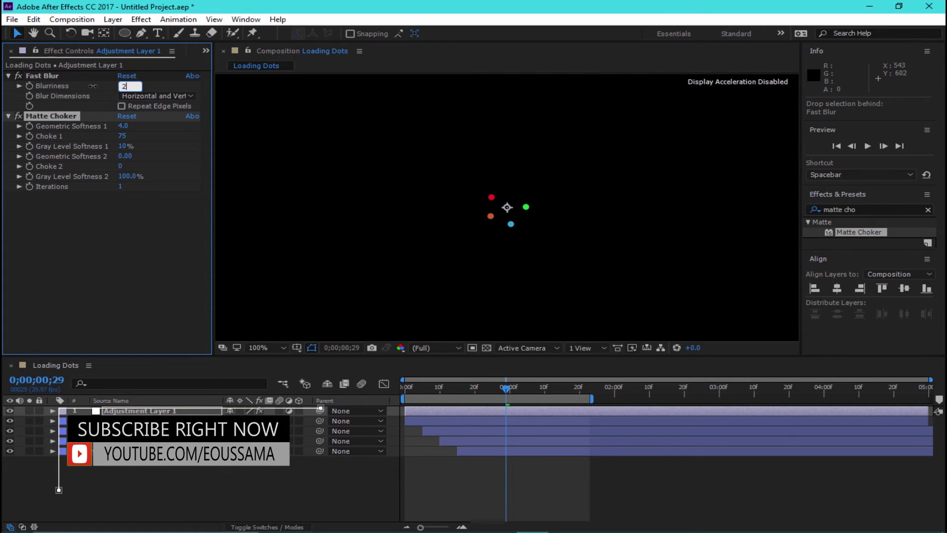
text(2.5)
click(118, 246)
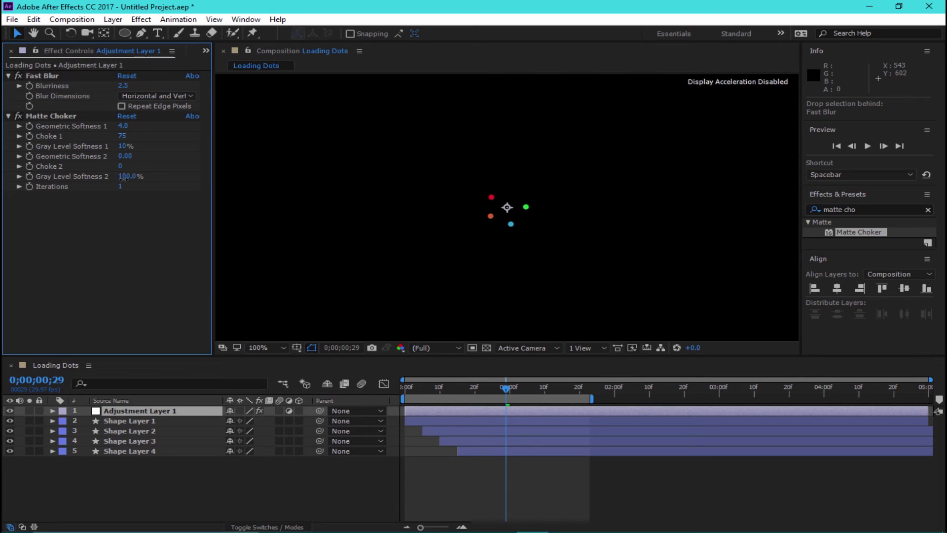
drag(122, 178, 98, 176)
Preview the liquid dots, then magnify to 400% to inspect them merging around frame 7.
click(172, 213)
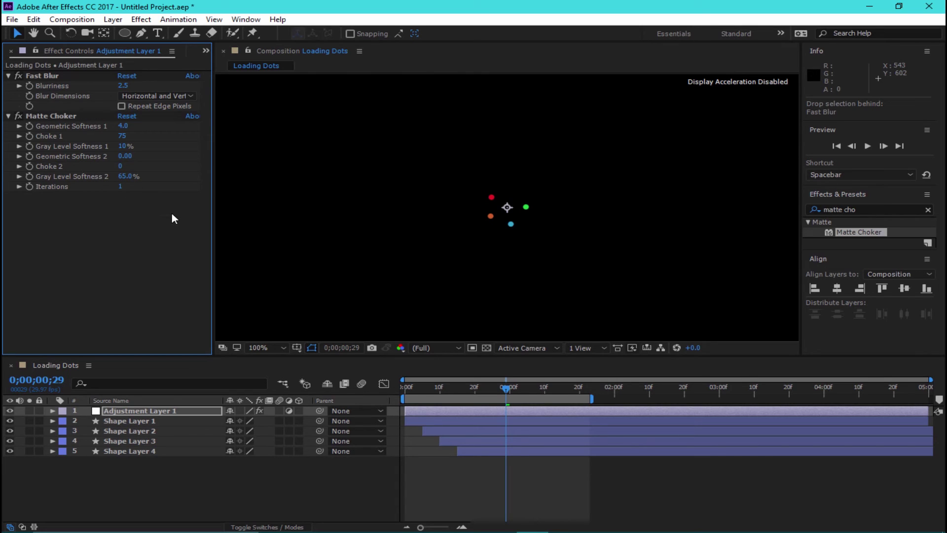
drag(505, 388, 389, 386)
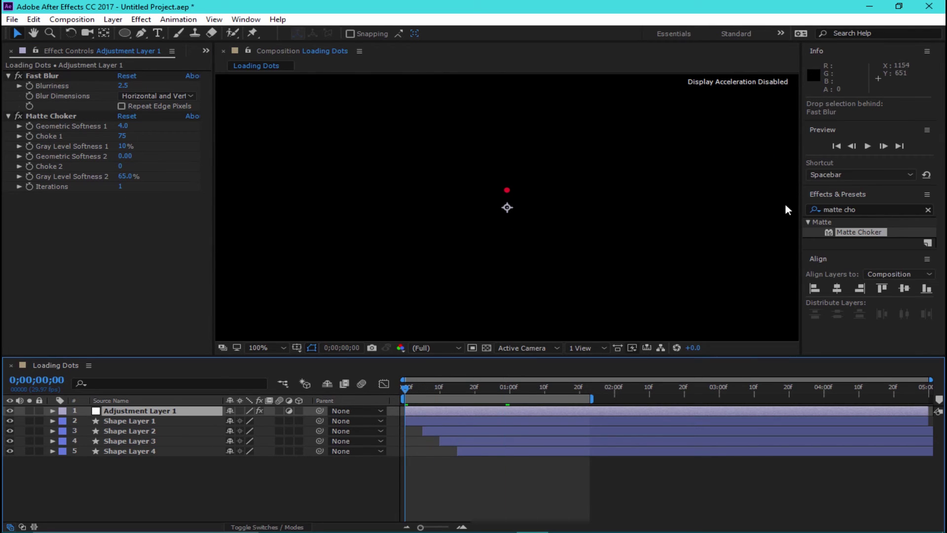
click(867, 146)
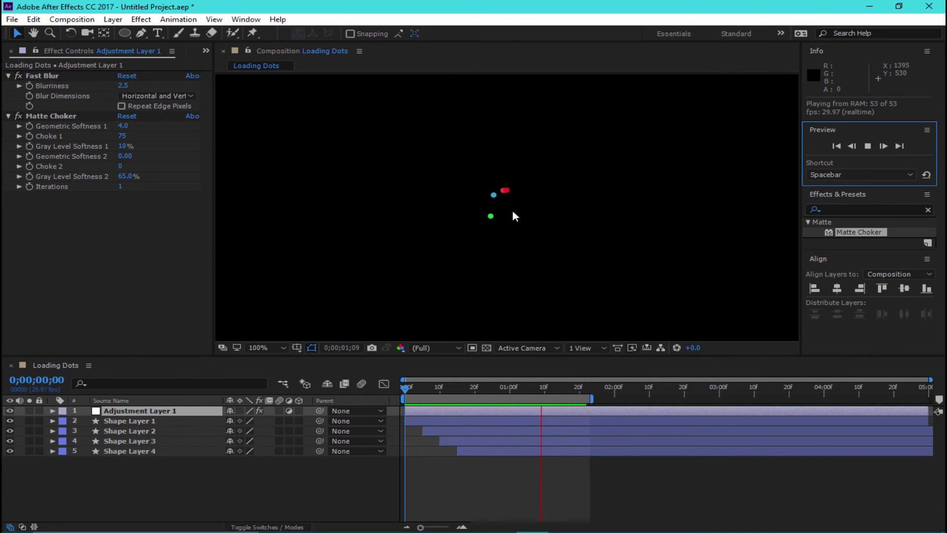
click(427, 391)
drag(426, 391, 439, 388)
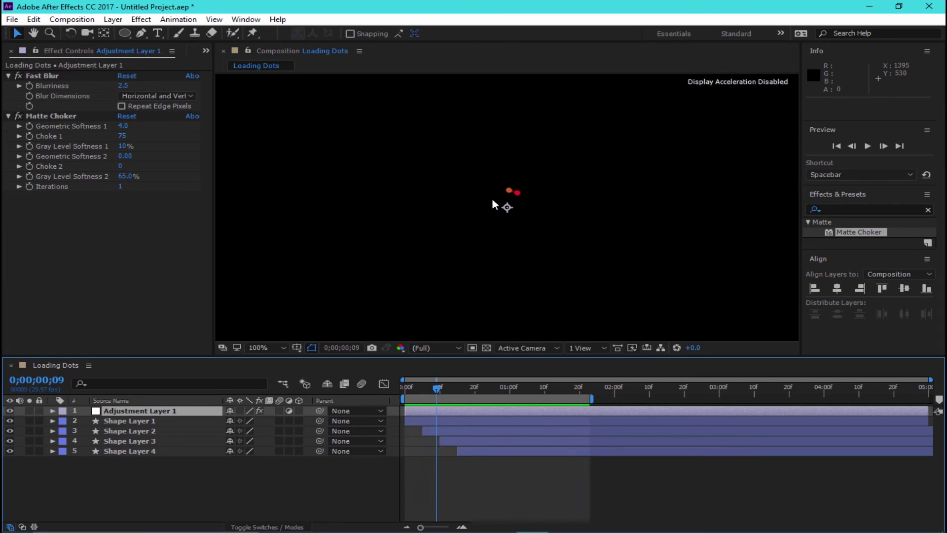
click(50, 33)
click(509, 191)
click(513, 214)
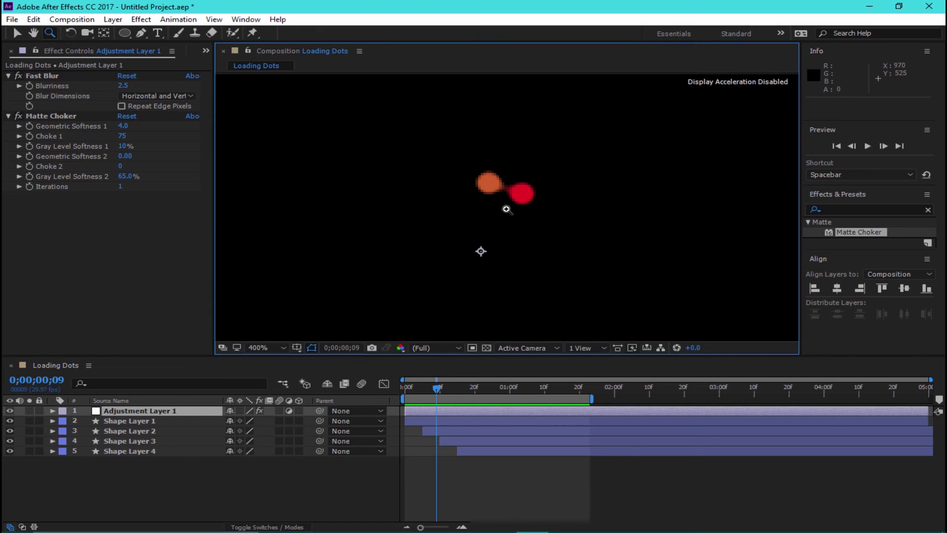
drag(436, 390, 428, 390)
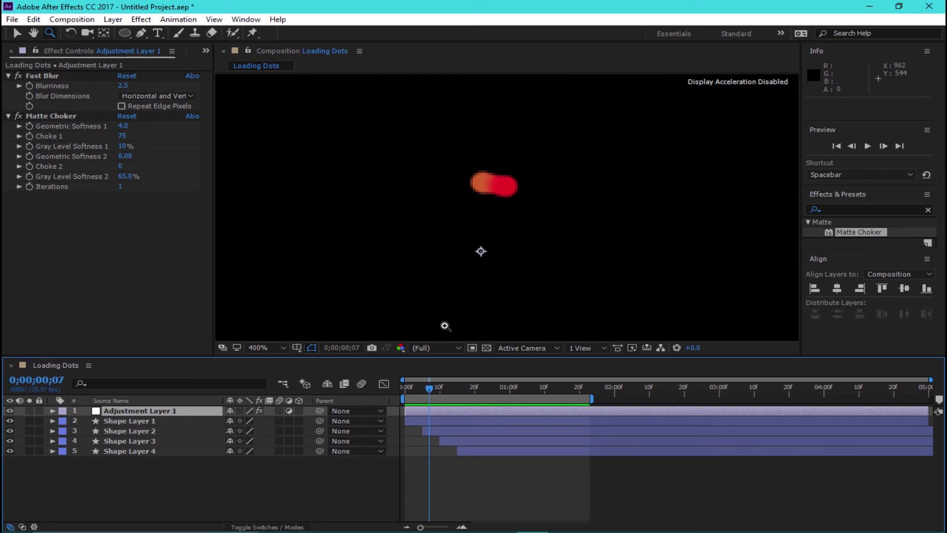
drag(430, 390, 449, 390)
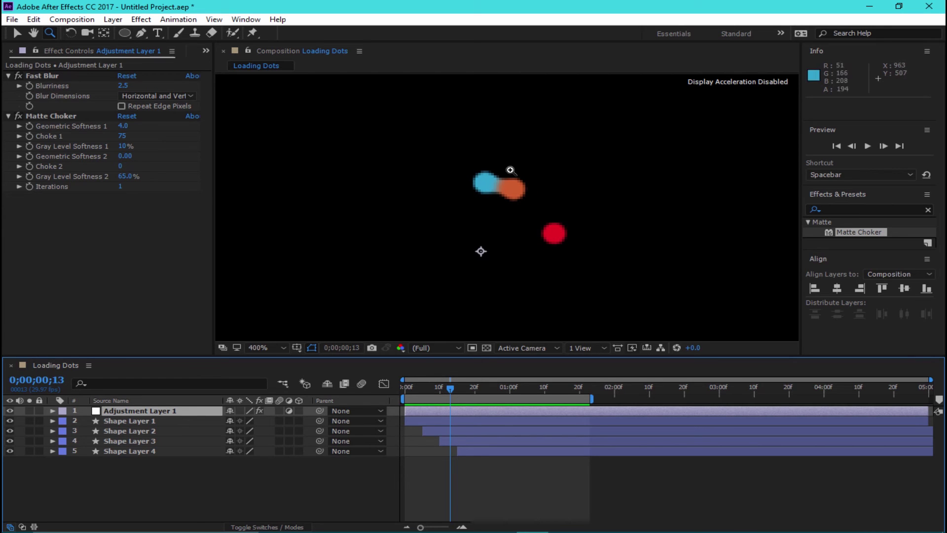
Set the view magnification back to 100% and replay the animation from the first frame.
click(282, 348)
click(283, 269)
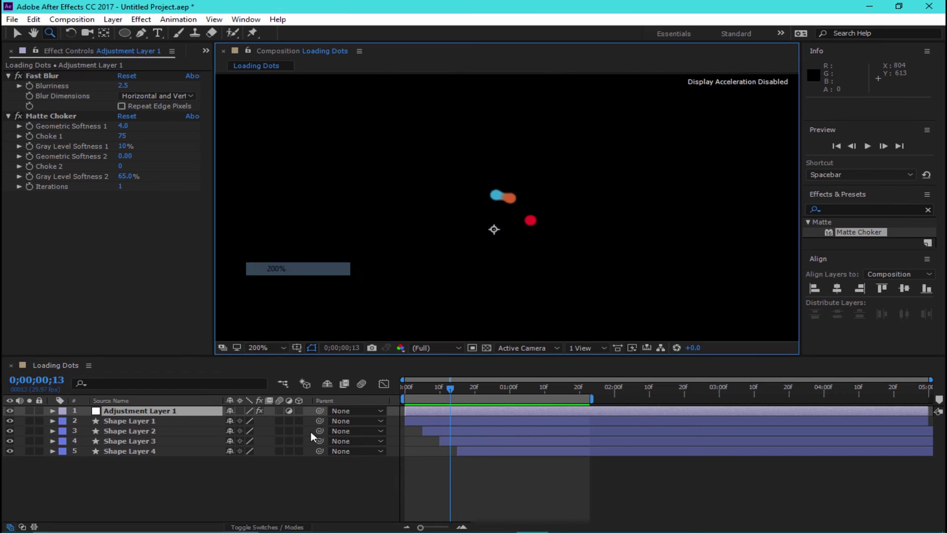
click(387, 466)
drag(410, 388, 404, 388)
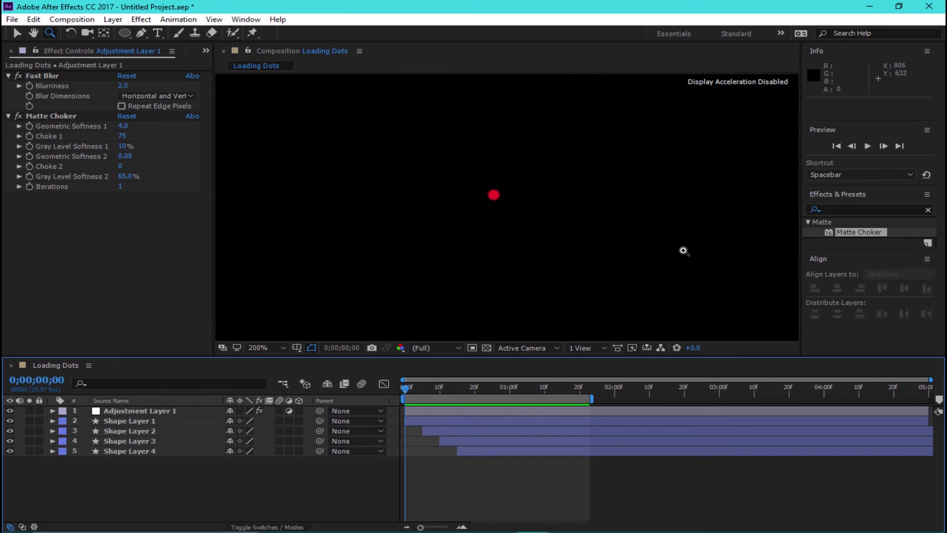
click(277, 347)
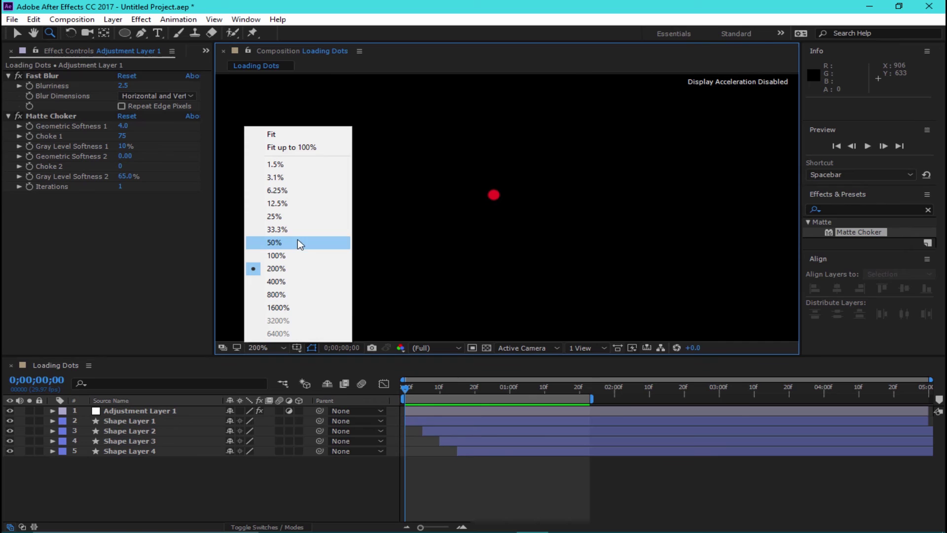
click(291, 255)
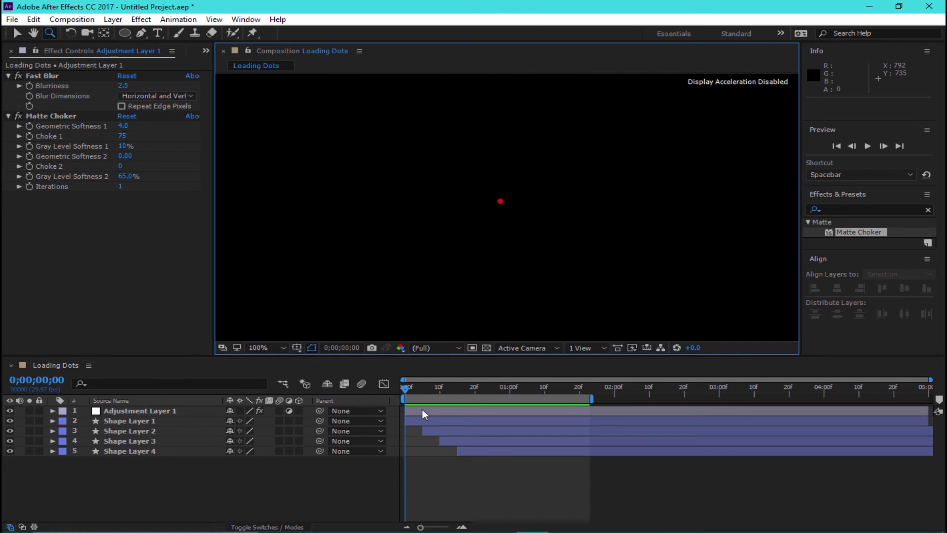
click(867, 145)
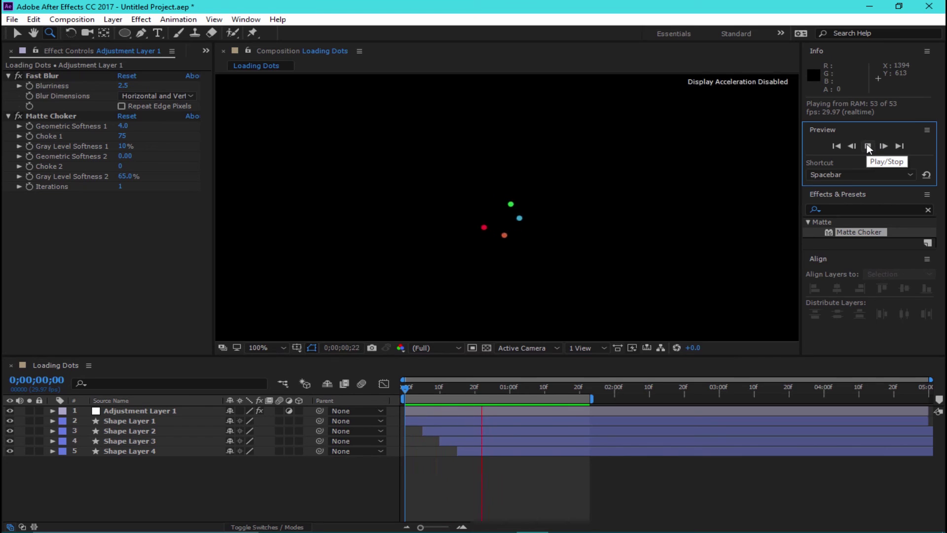
click(868, 146)
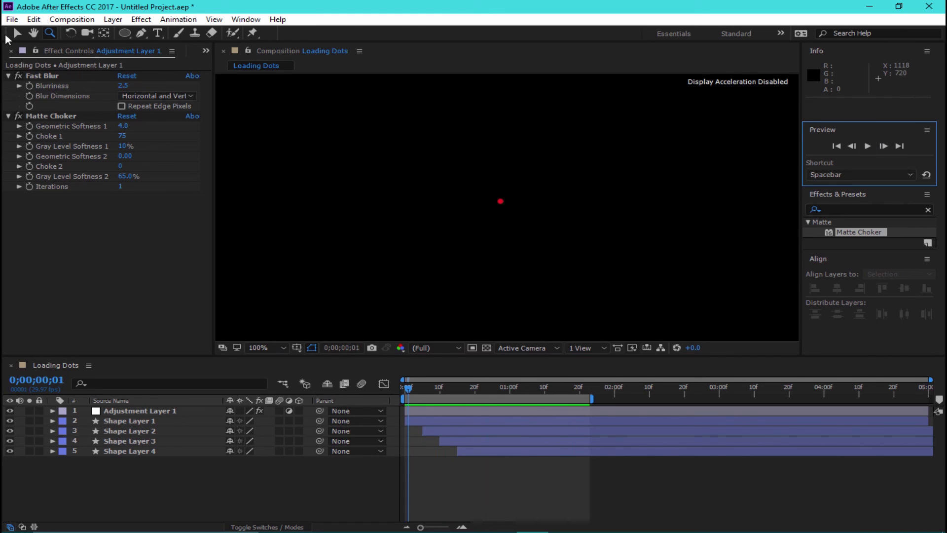
Move the time indicator to frame 4 and shift Shape Layer 2 to start one frame earlier.
click(14, 36)
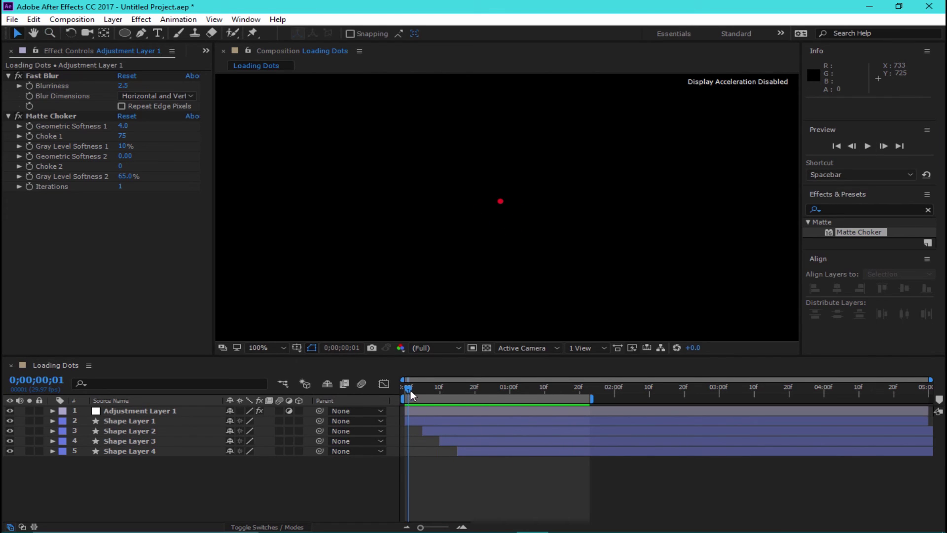
drag(411, 389, 420, 391)
drag(428, 432, 469, 454)
Start Shape Layers 3 and 4 earlier, enable motion blur for the dot layers and composition, and preview.
key(Home)
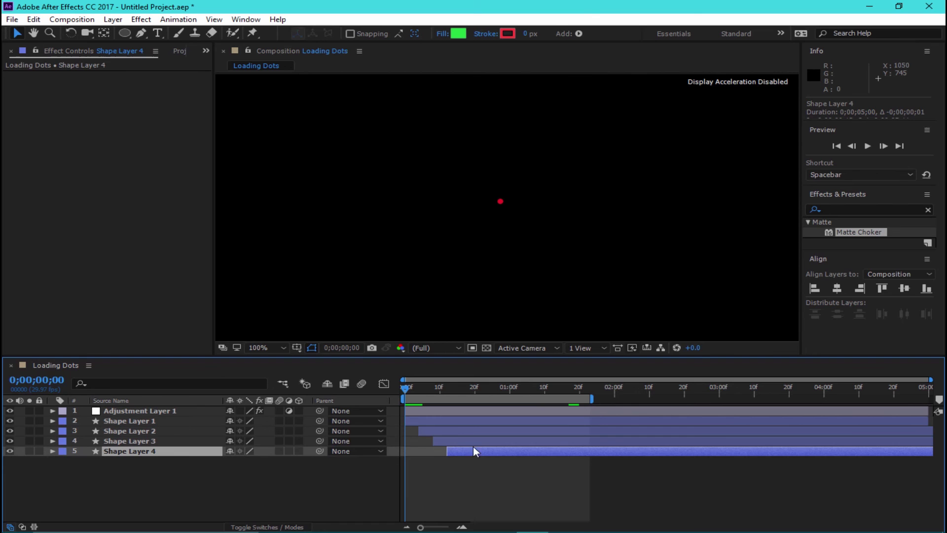
click(868, 147)
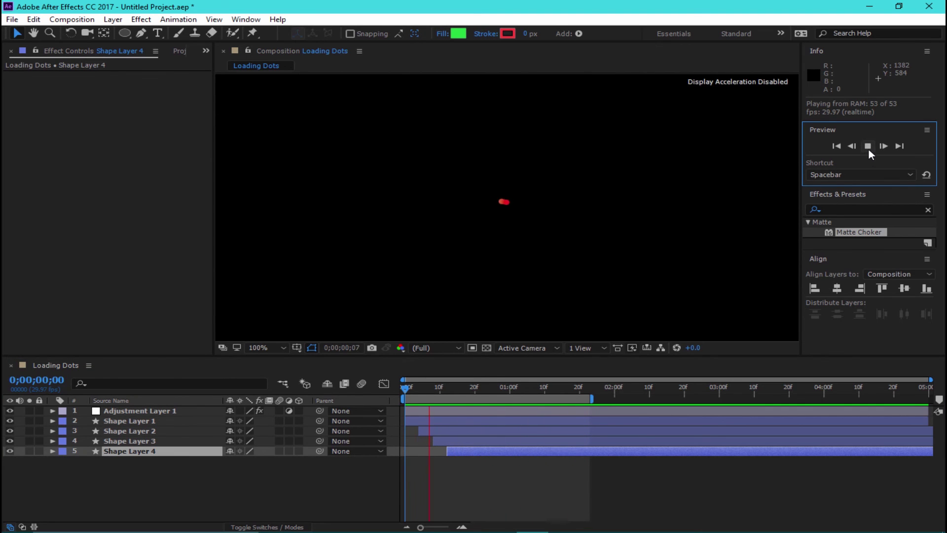
click(323, 480)
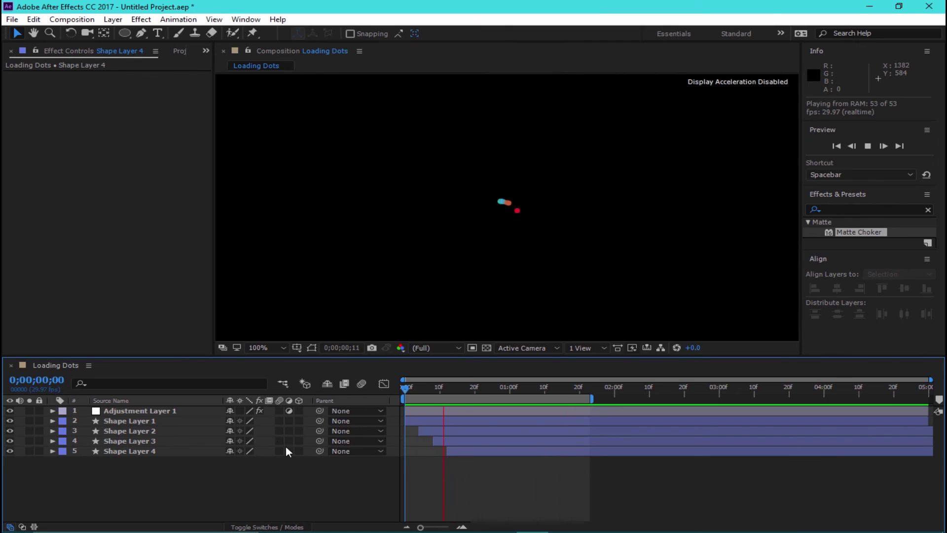
click(279, 420)
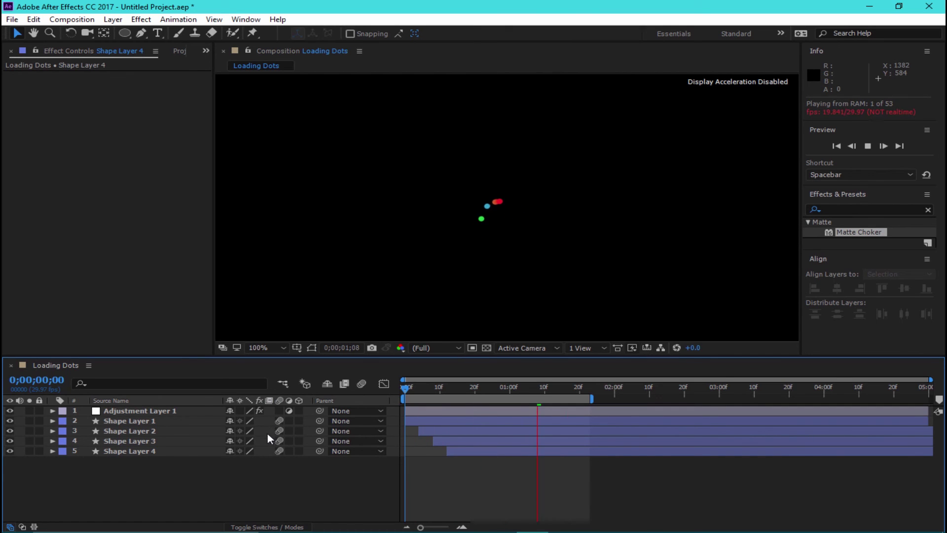
click(361, 384)
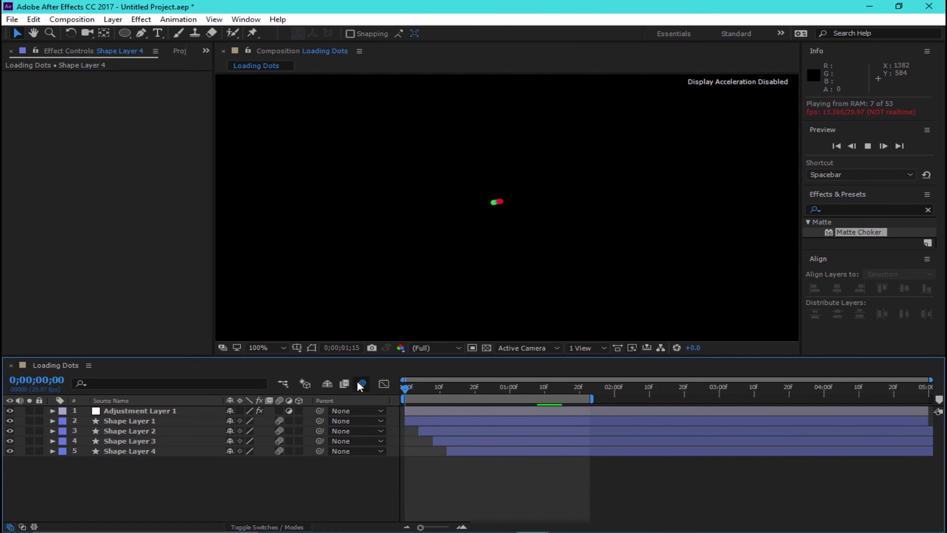
click(872, 143)
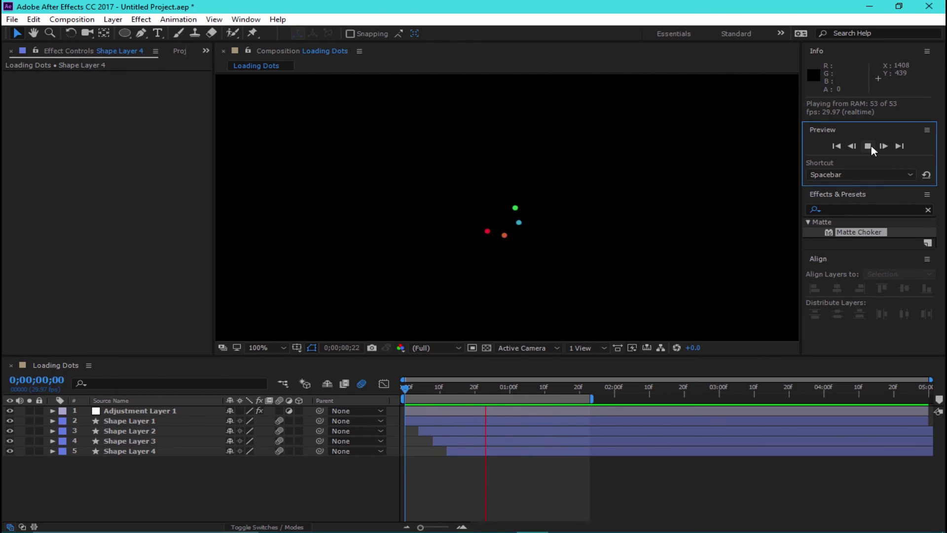
Trim the work area to 0;00;00;02–0;00;01;19 and play the 48-frame loop.
click(872, 147)
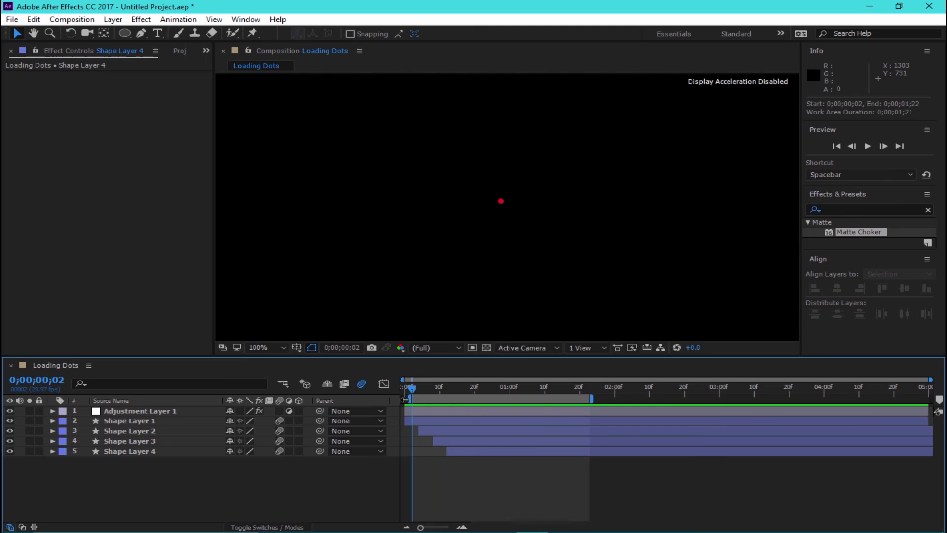
drag(414, 388, 585, 400)
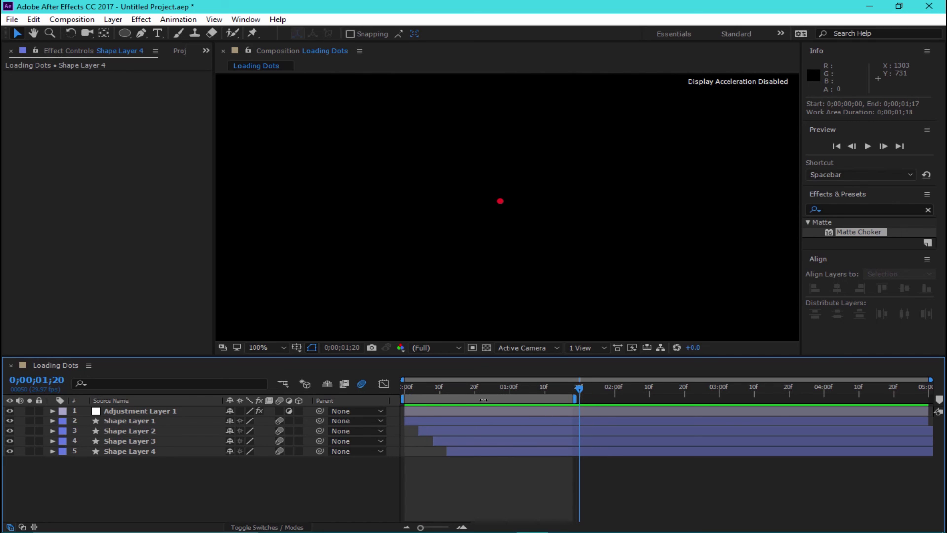
drag(426, 390, 417, 390)
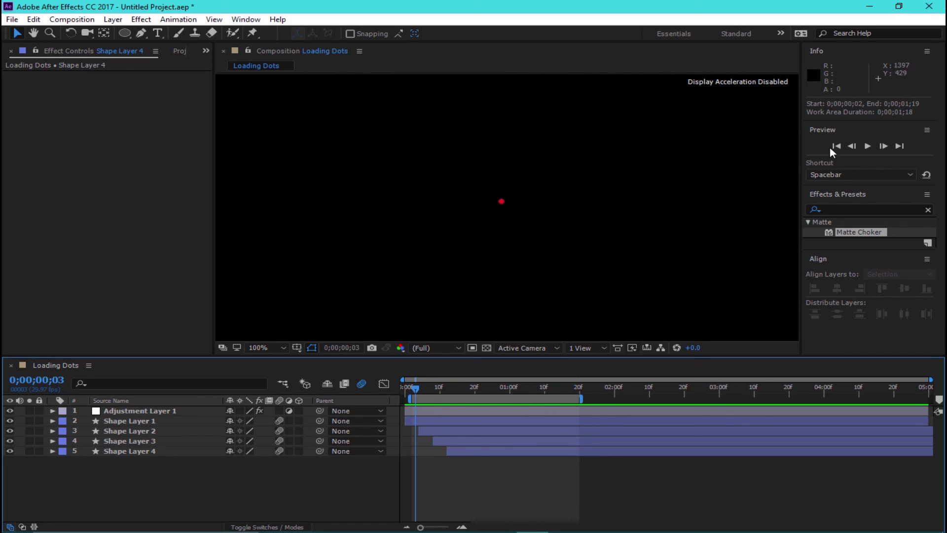
click(867, 146)
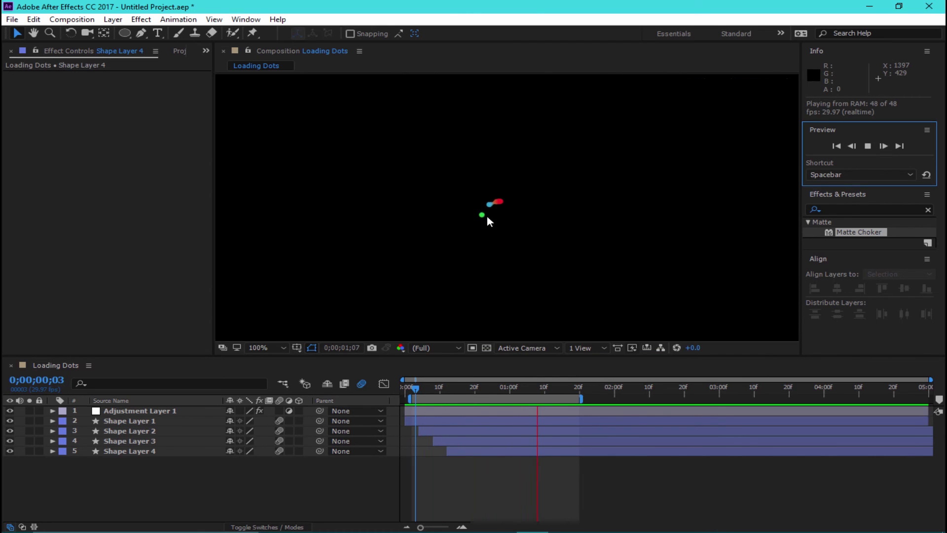